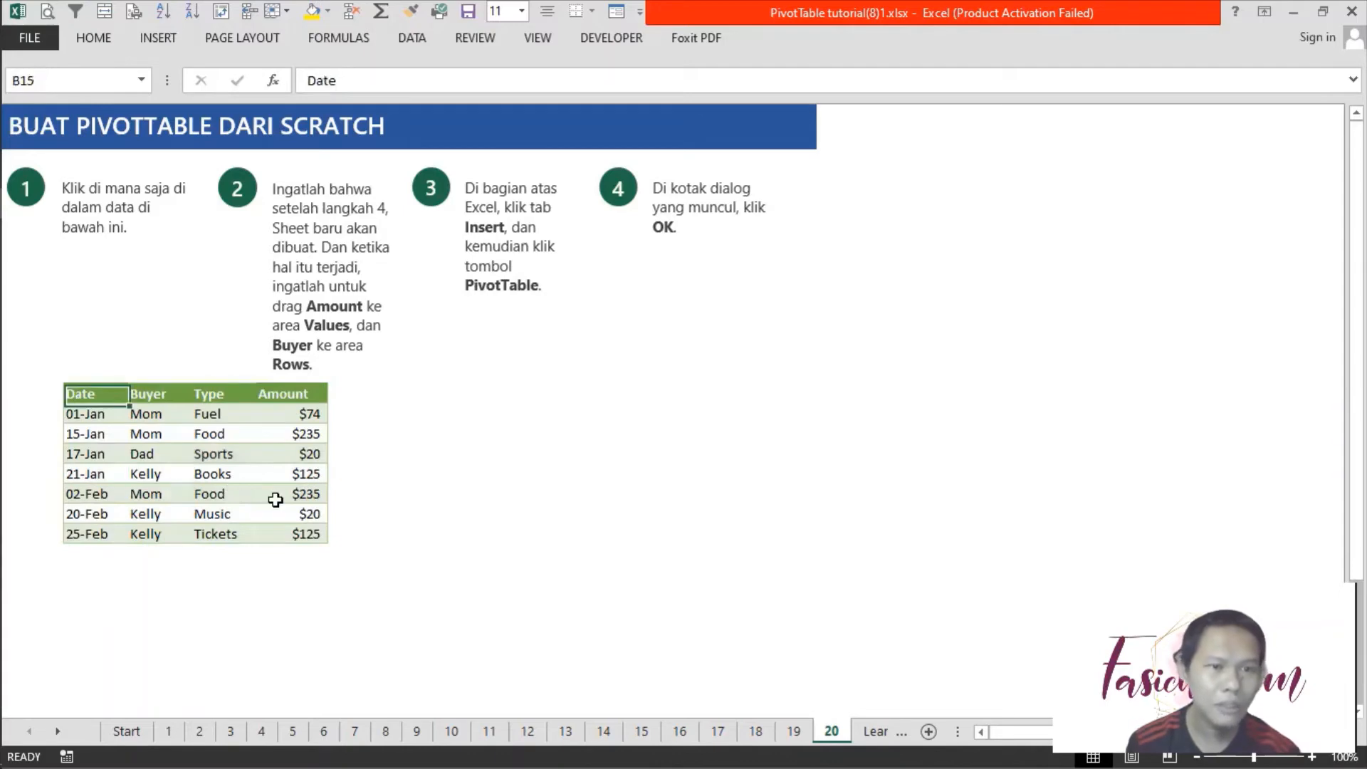
Create a PivotTable on a new worksheet from the expense table in range B15:E22 of sheet 20.
left_click(288, 530, "shift")
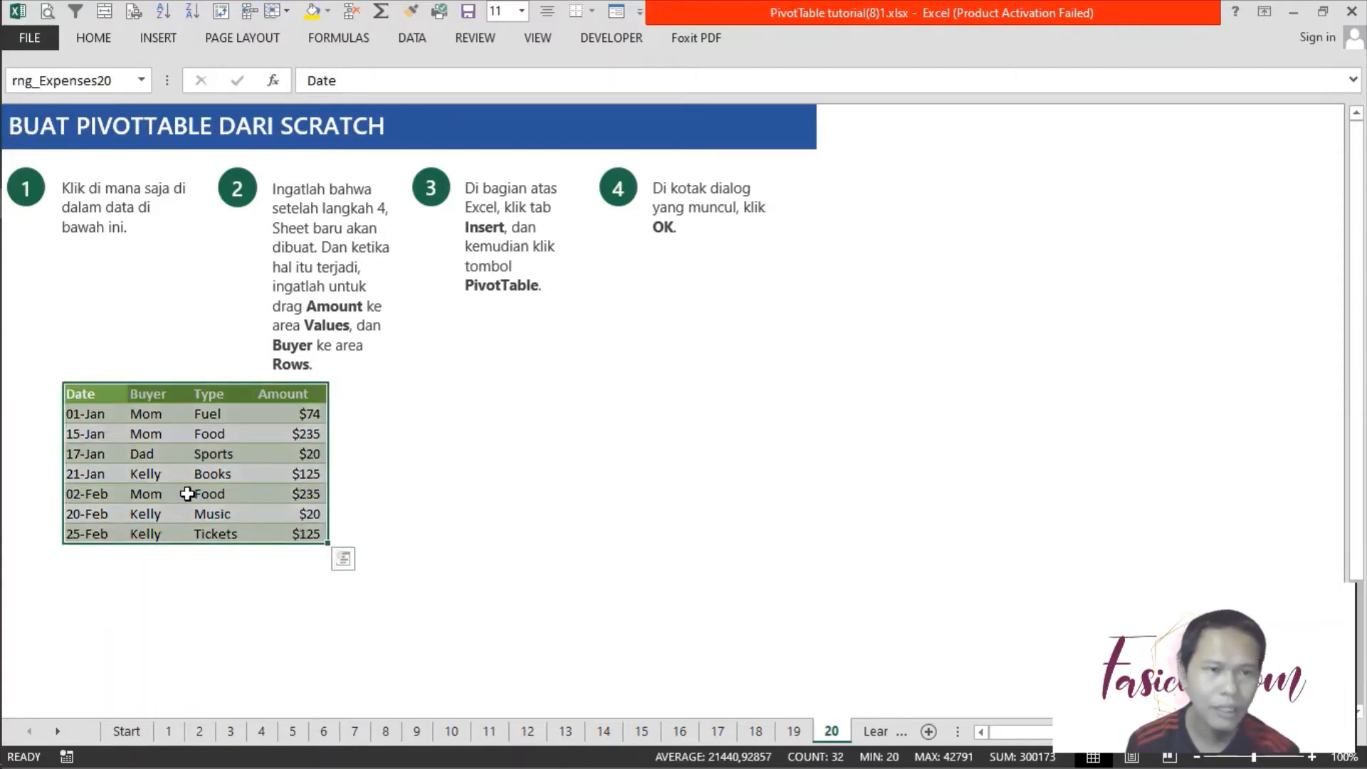
left_click(117, 434)
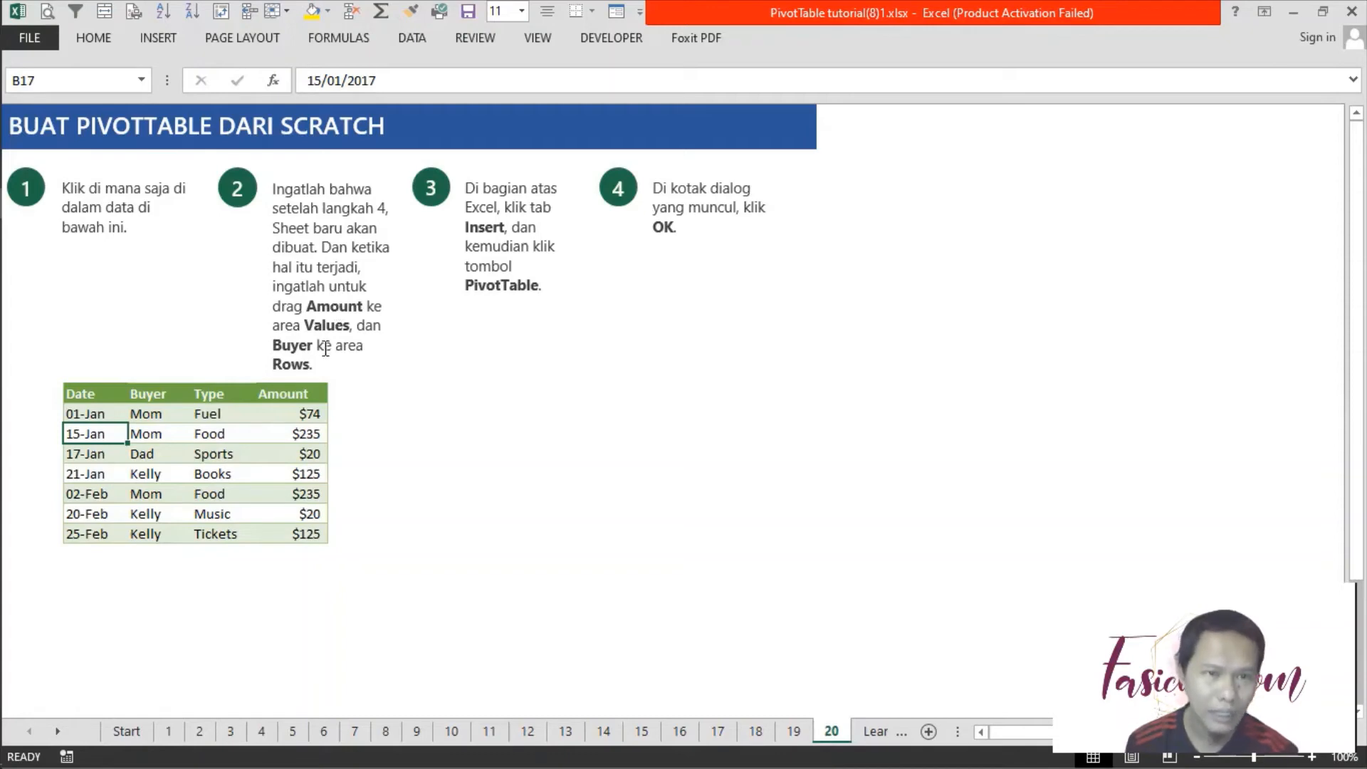
left_click(291, 416)
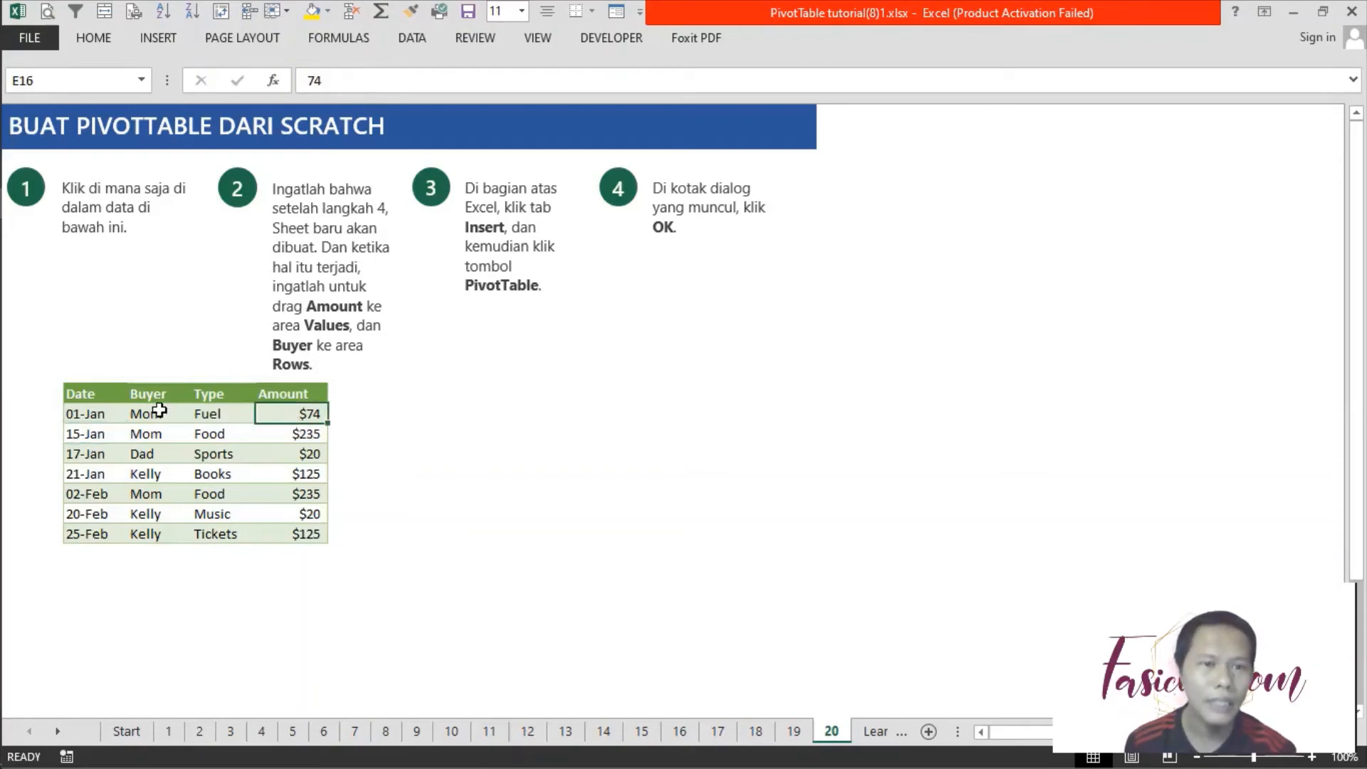
left_click(158, 412)
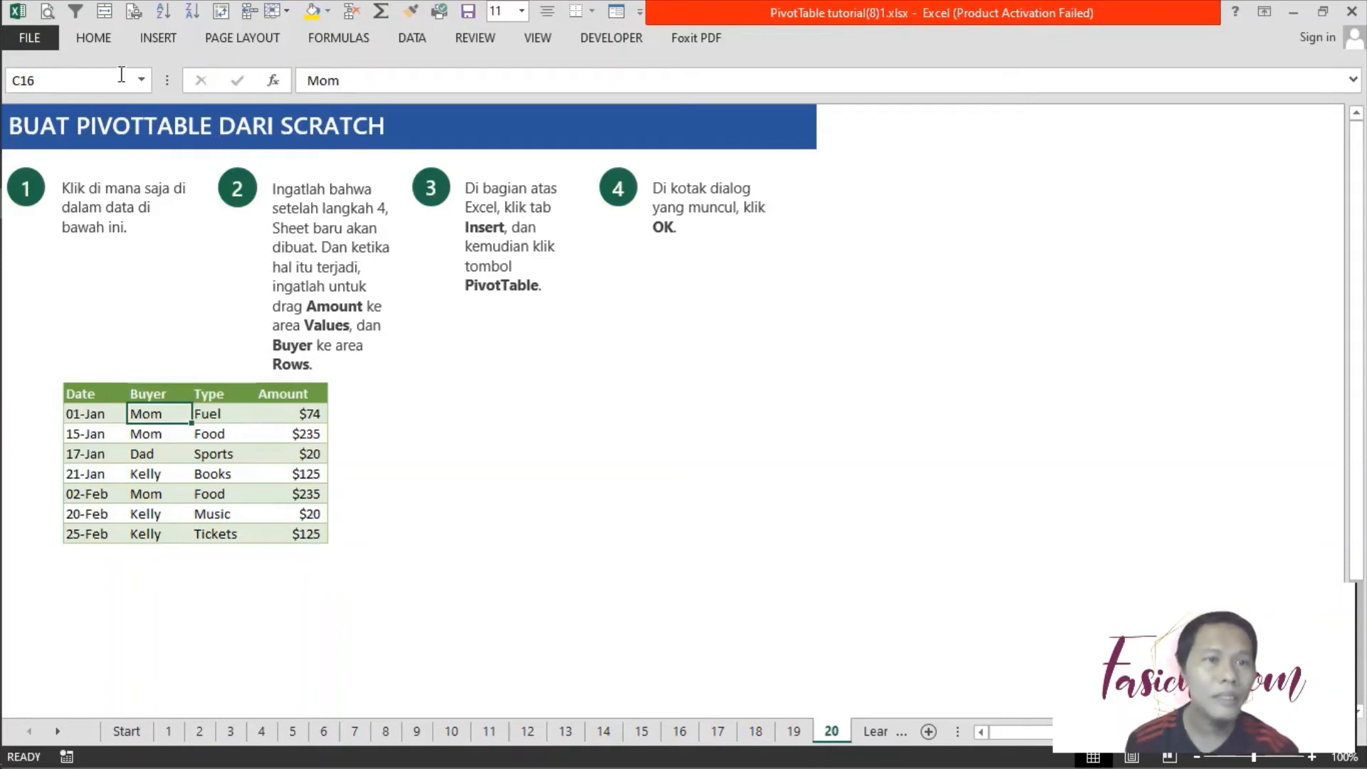
left_click(145, 39)
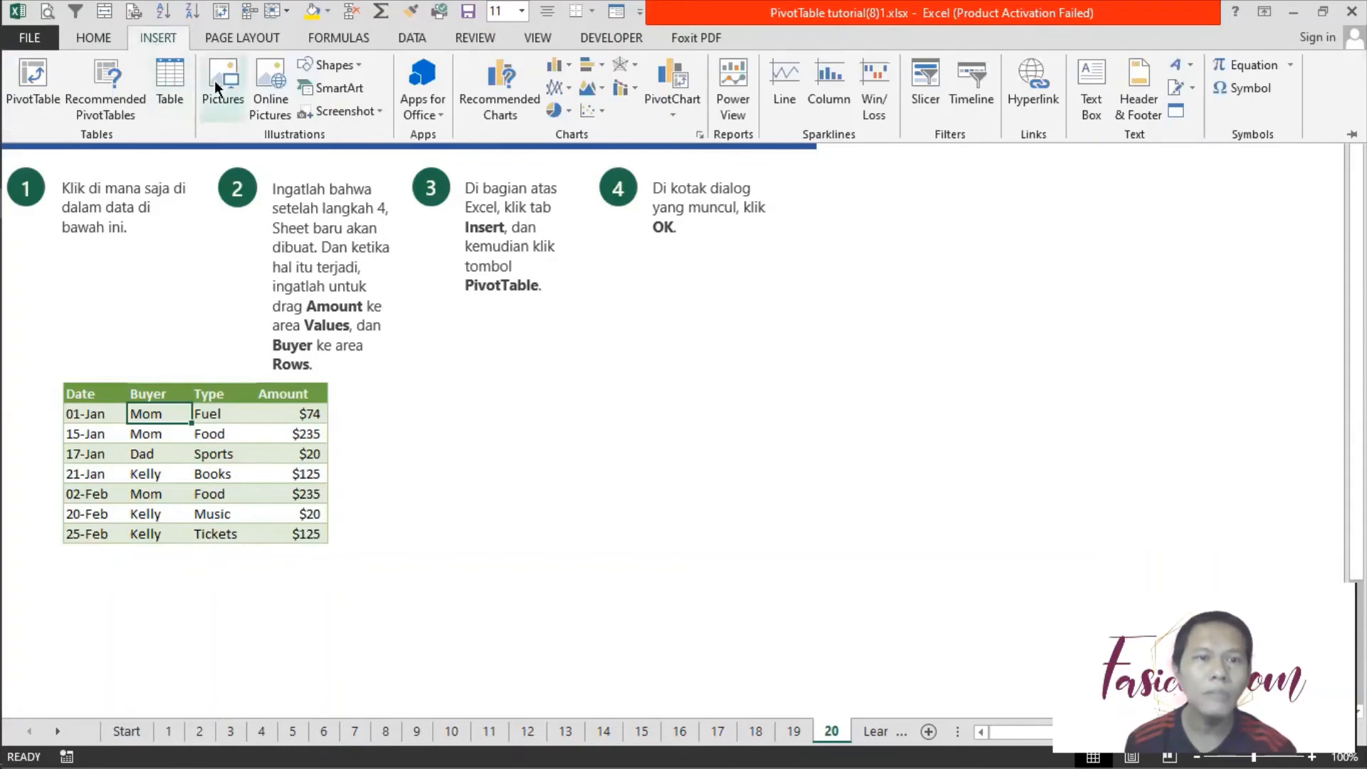
left_click(30, 96)
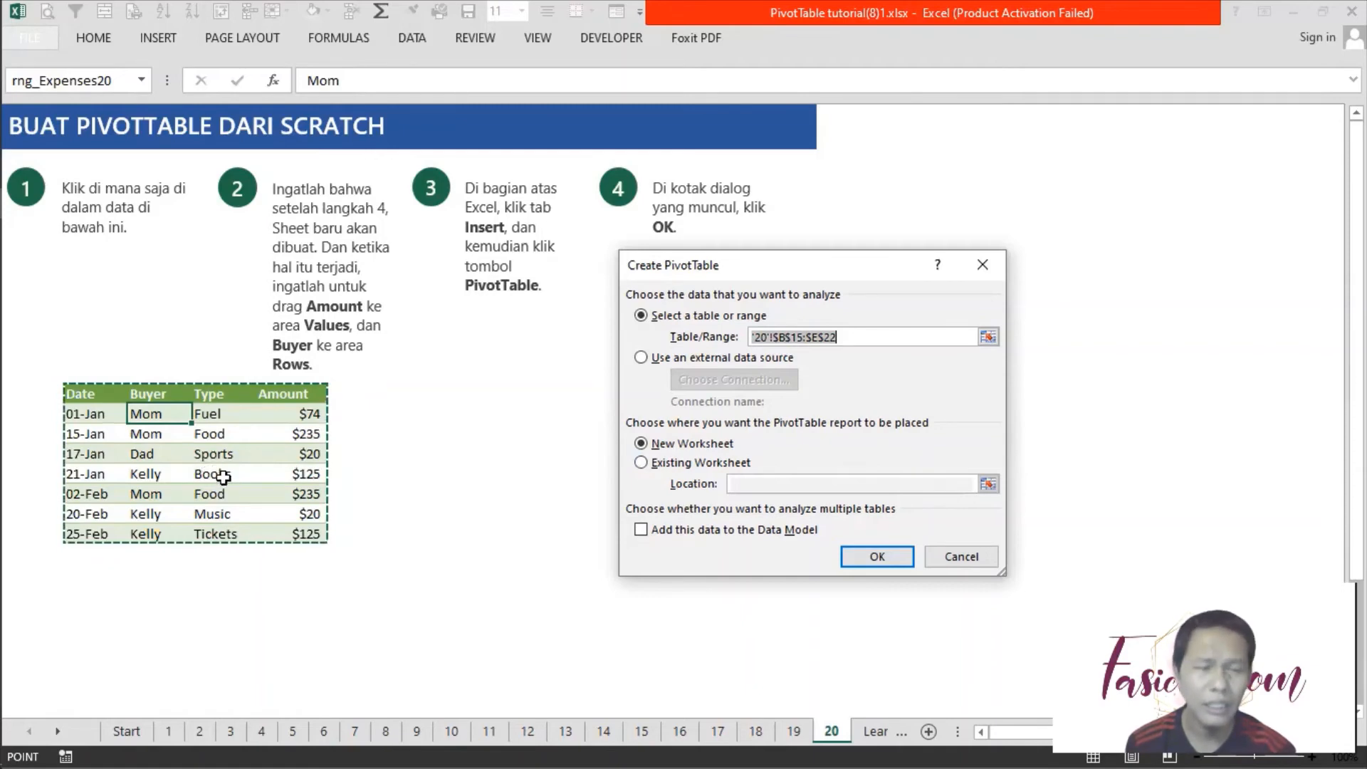
left_click(887, 556)
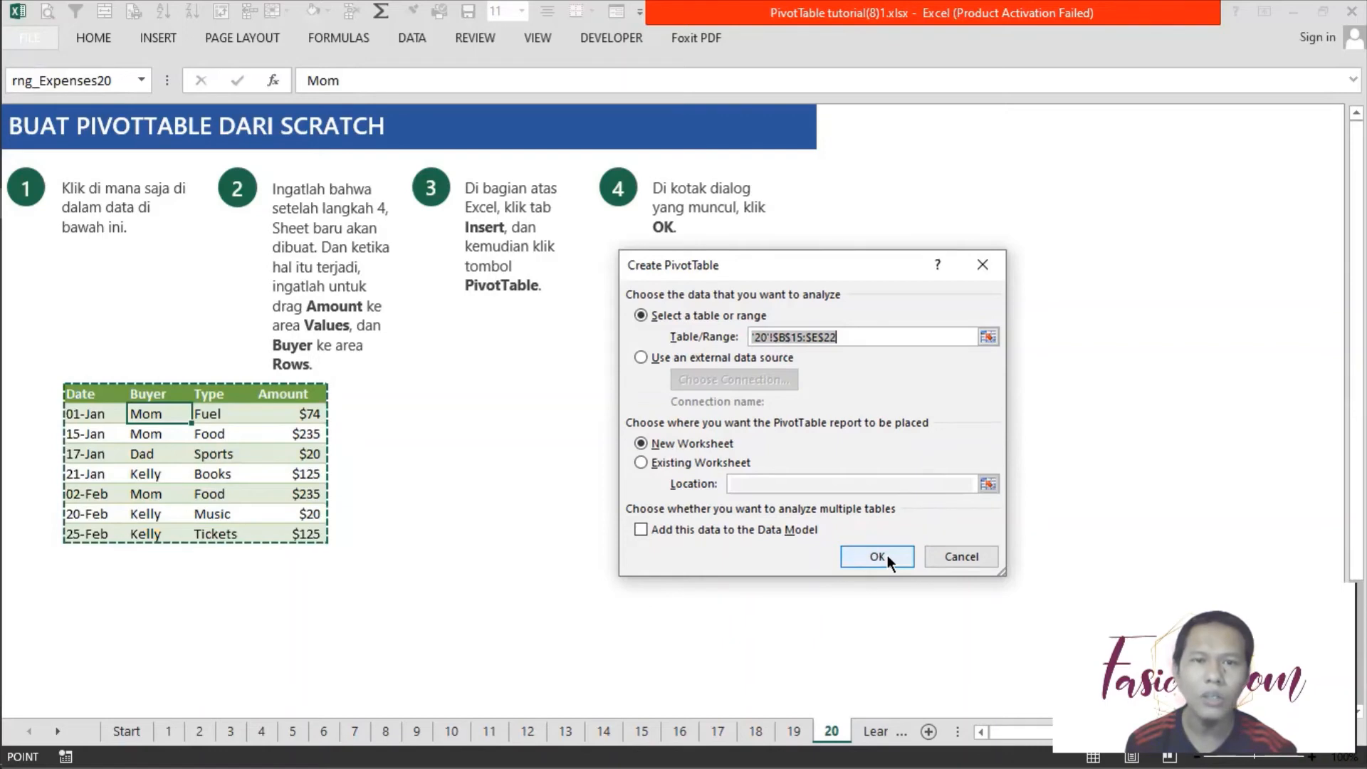
left_click(885, 555)
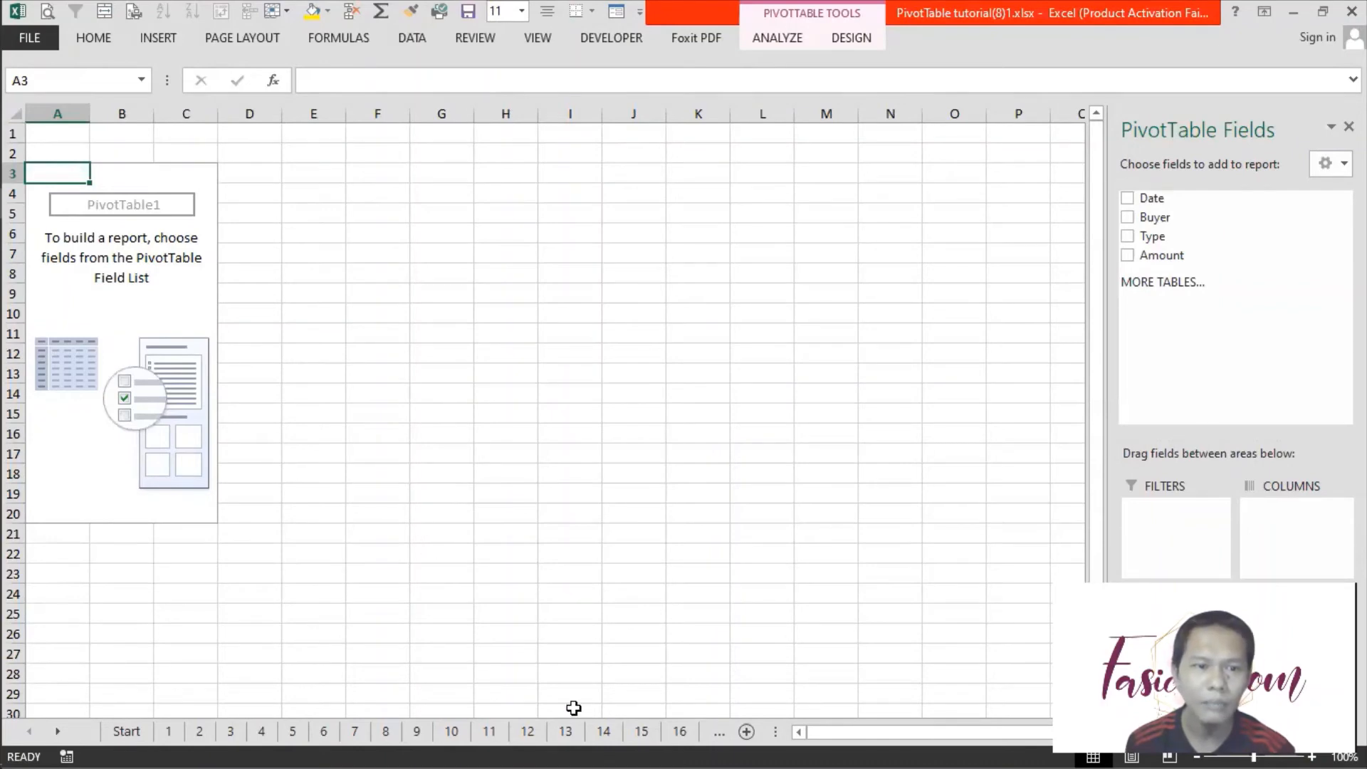
Build the new PivotTable with Amount summed in the Values area and Buyer in the Rows area.
left_click(58, 731)
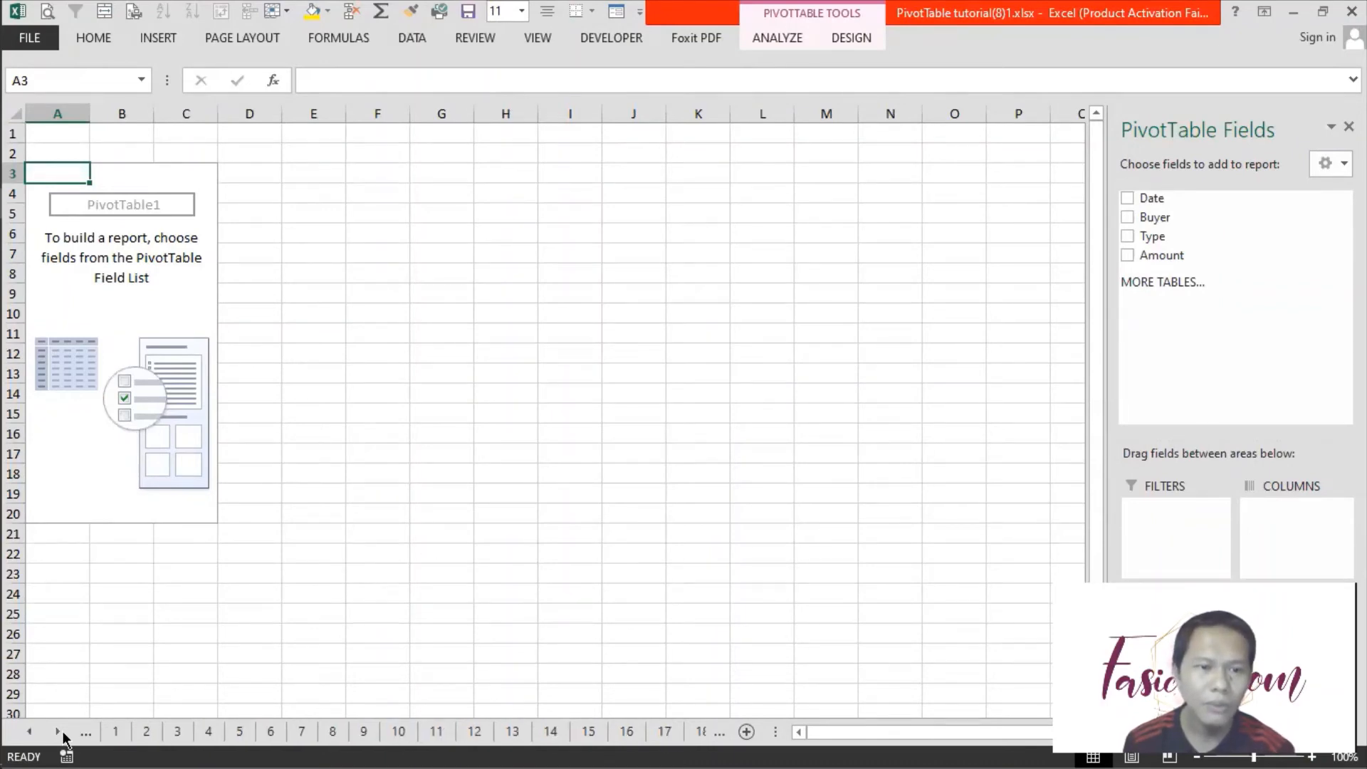
left_click(59, 731)
left_click(59, 731)
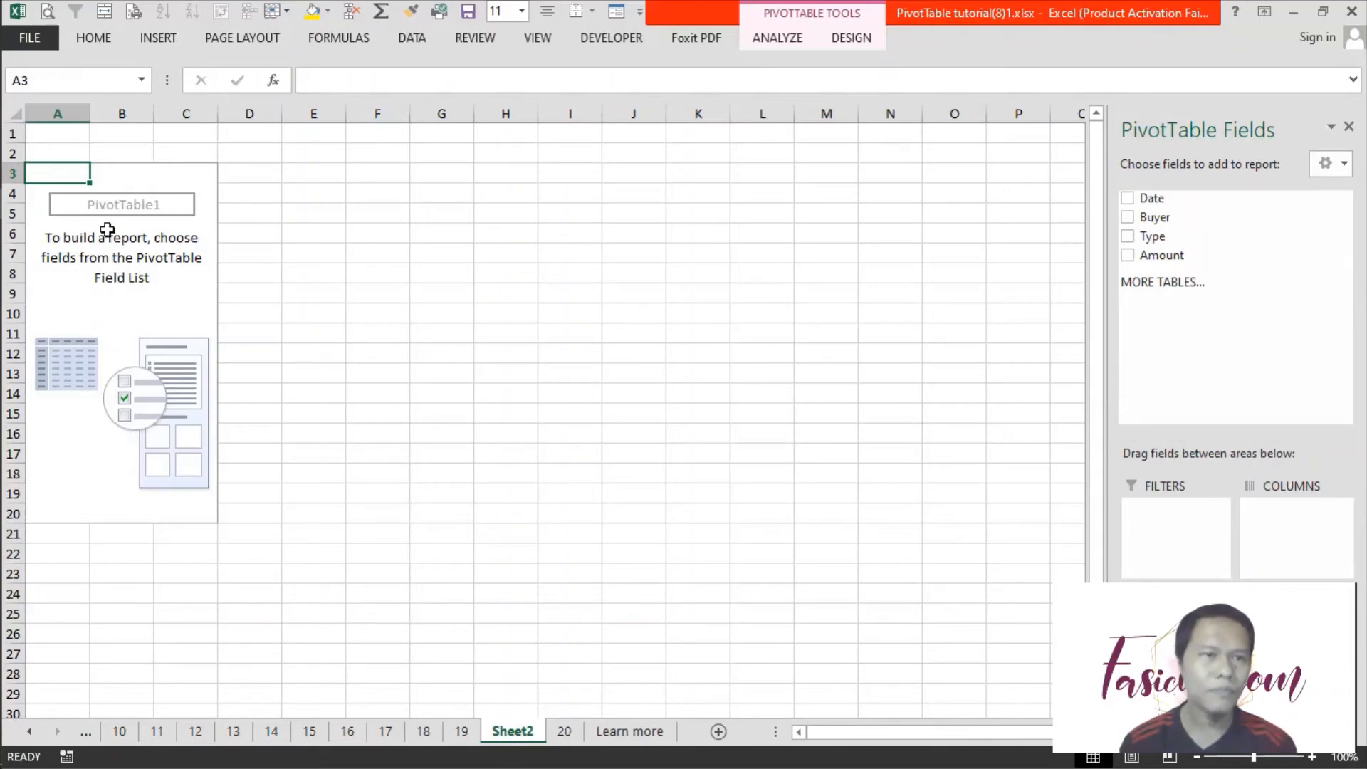
left_click(137, 256)
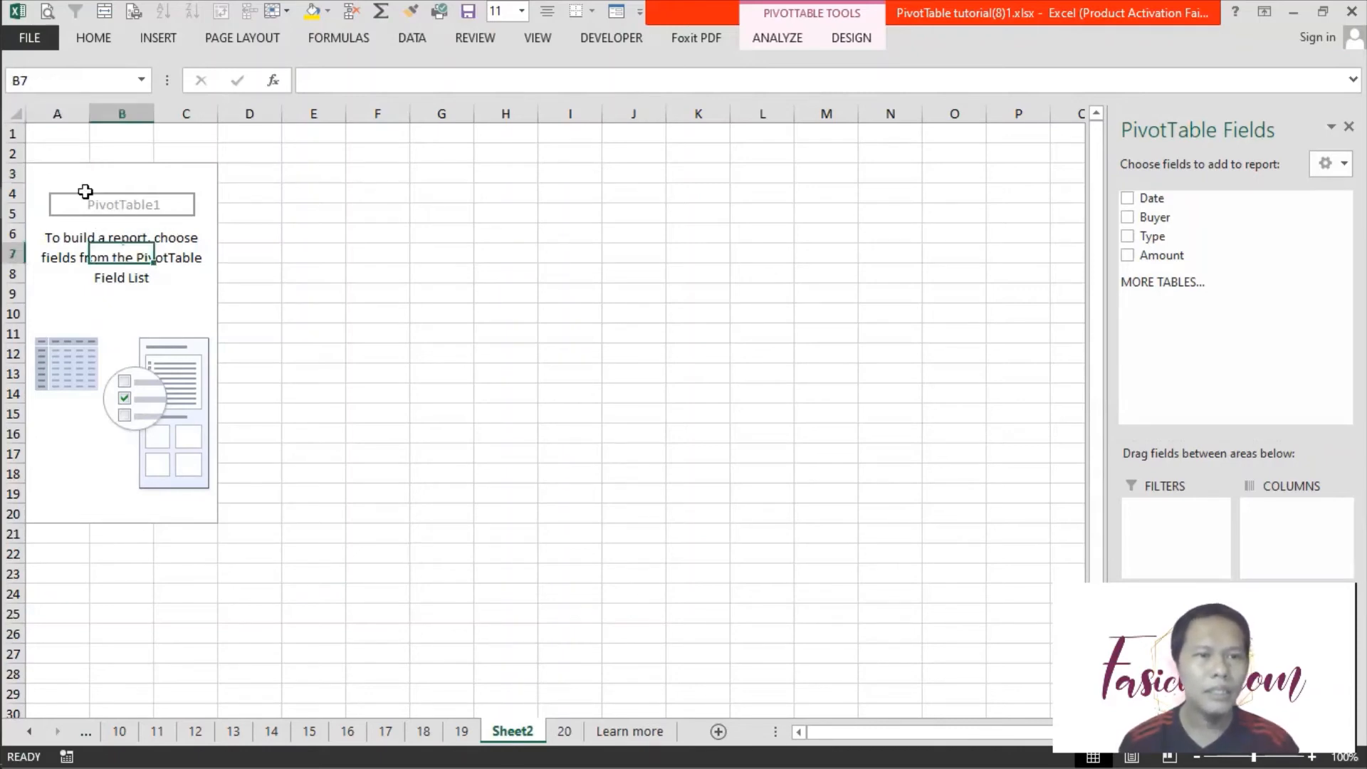
left_click(66, 173)
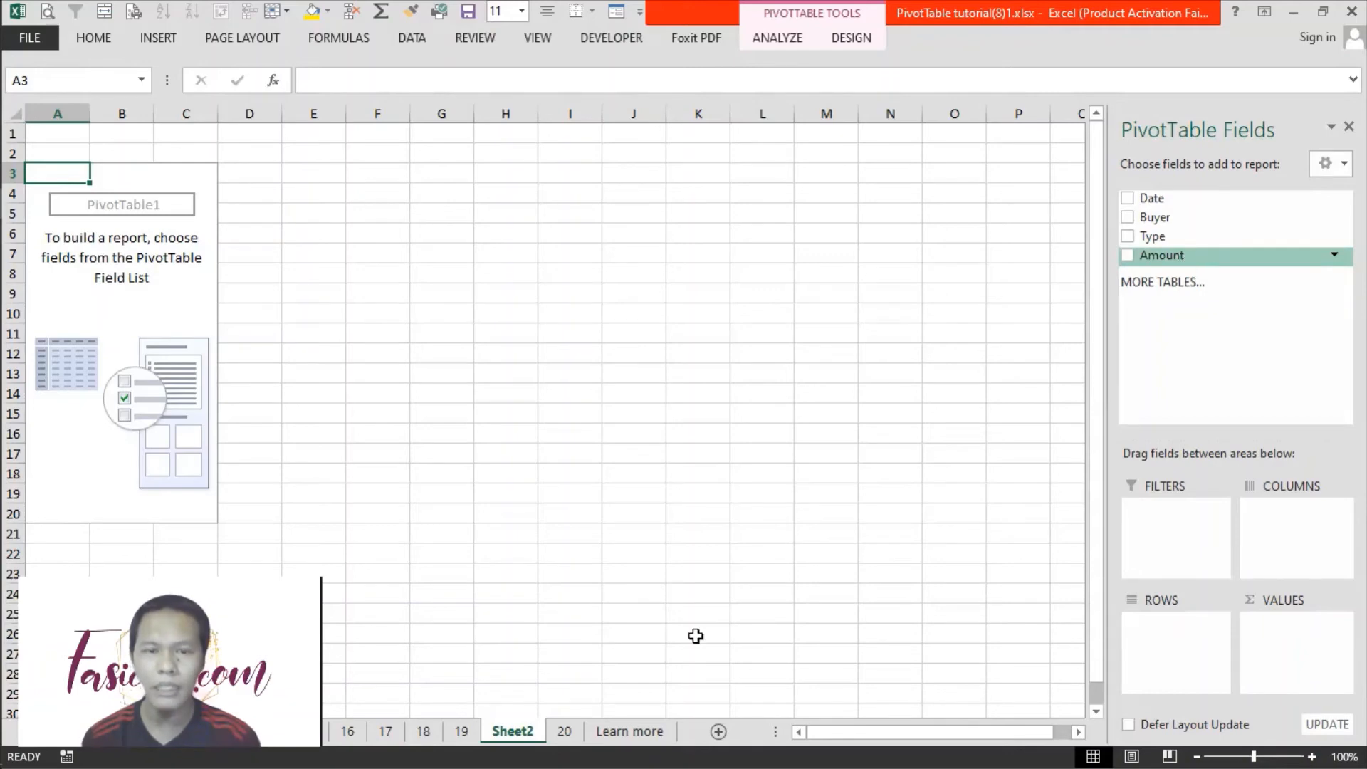
left_click(566, 733)
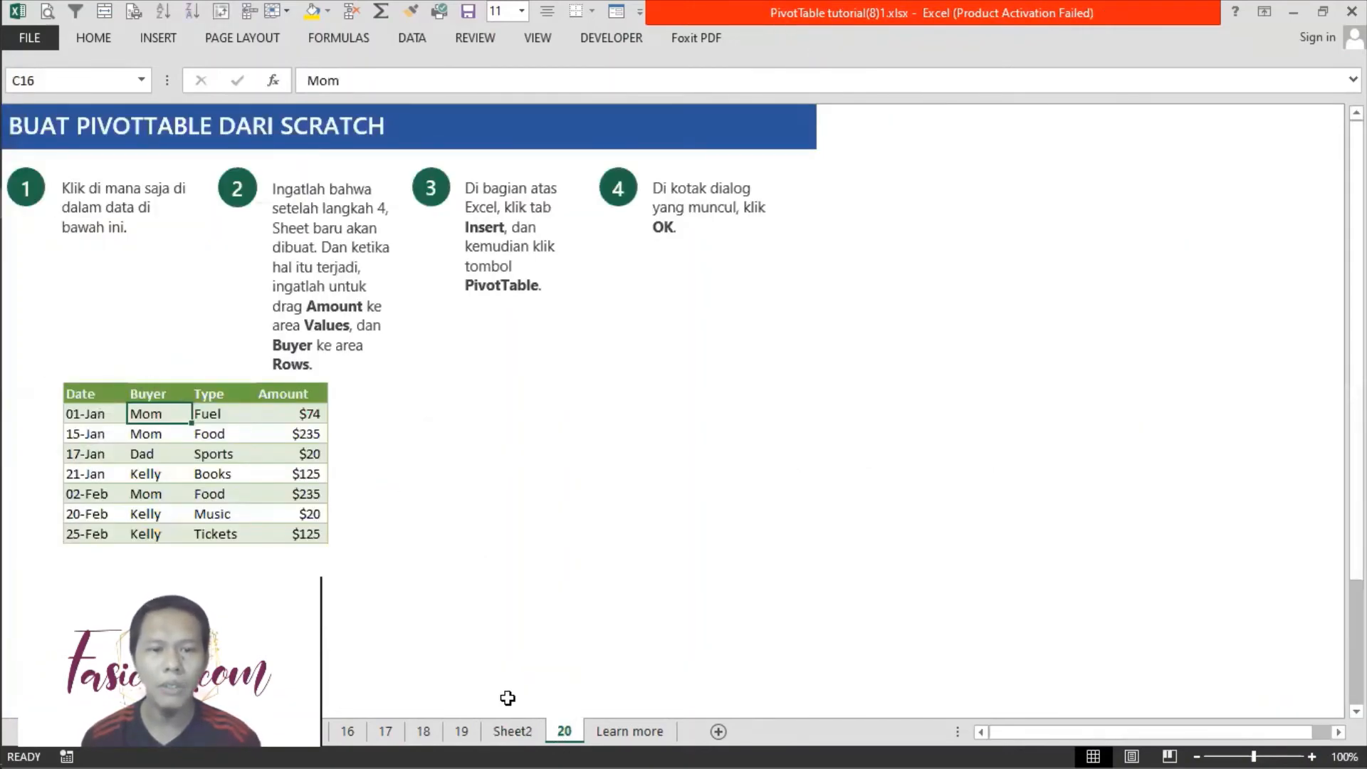
key("ctrl+Page_Up")
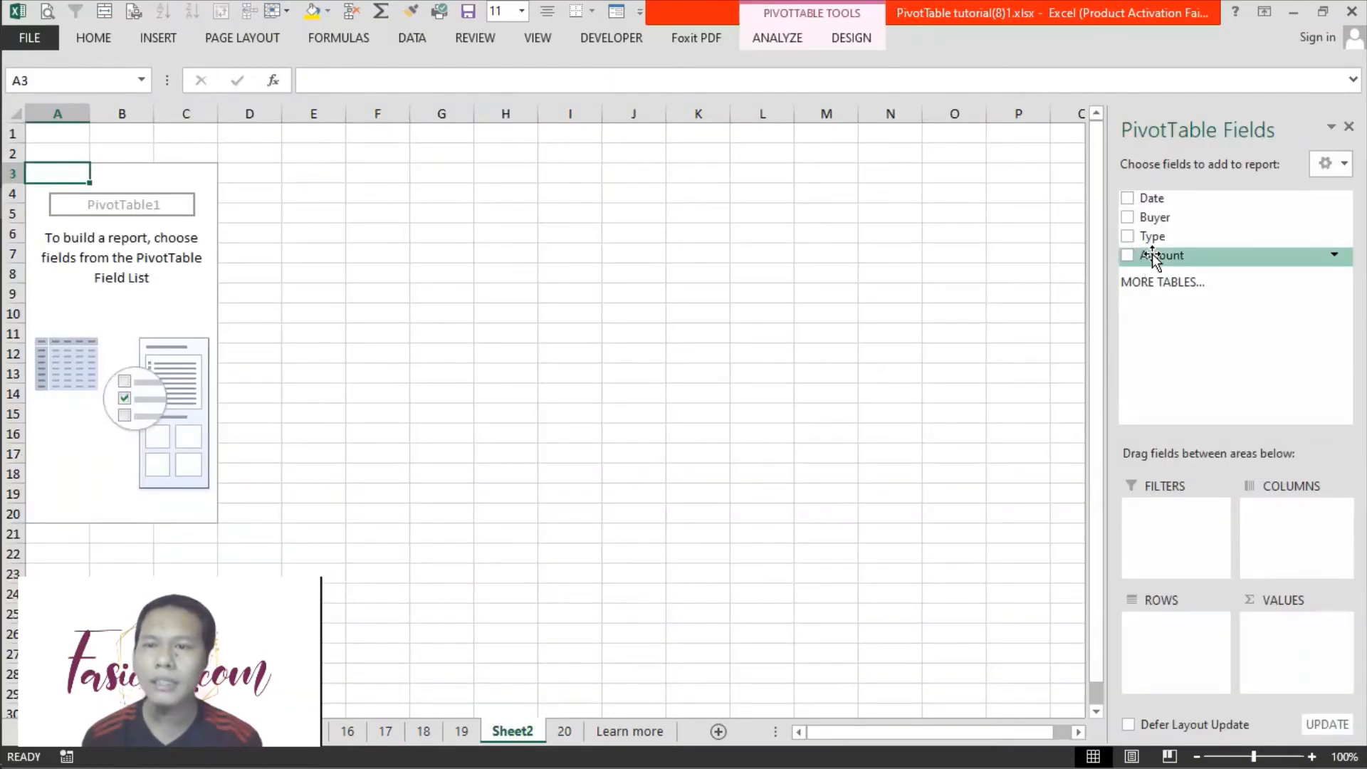
mouse_move(1148, 261)
left_mouse_down()
mouse_move(1209, 296)
mouse_move(1169, 257)
left_mouse_up()
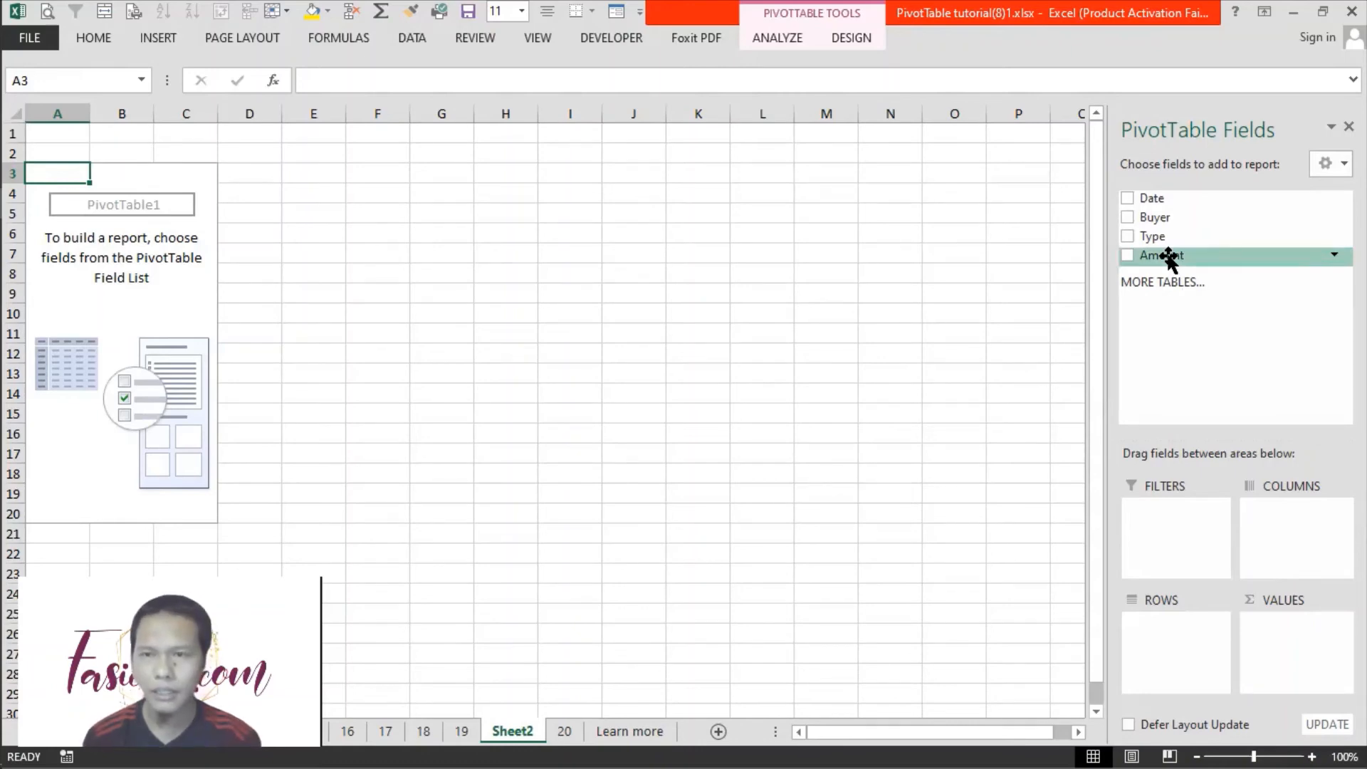
left_click_drag(1170, 257, 1312, 635)
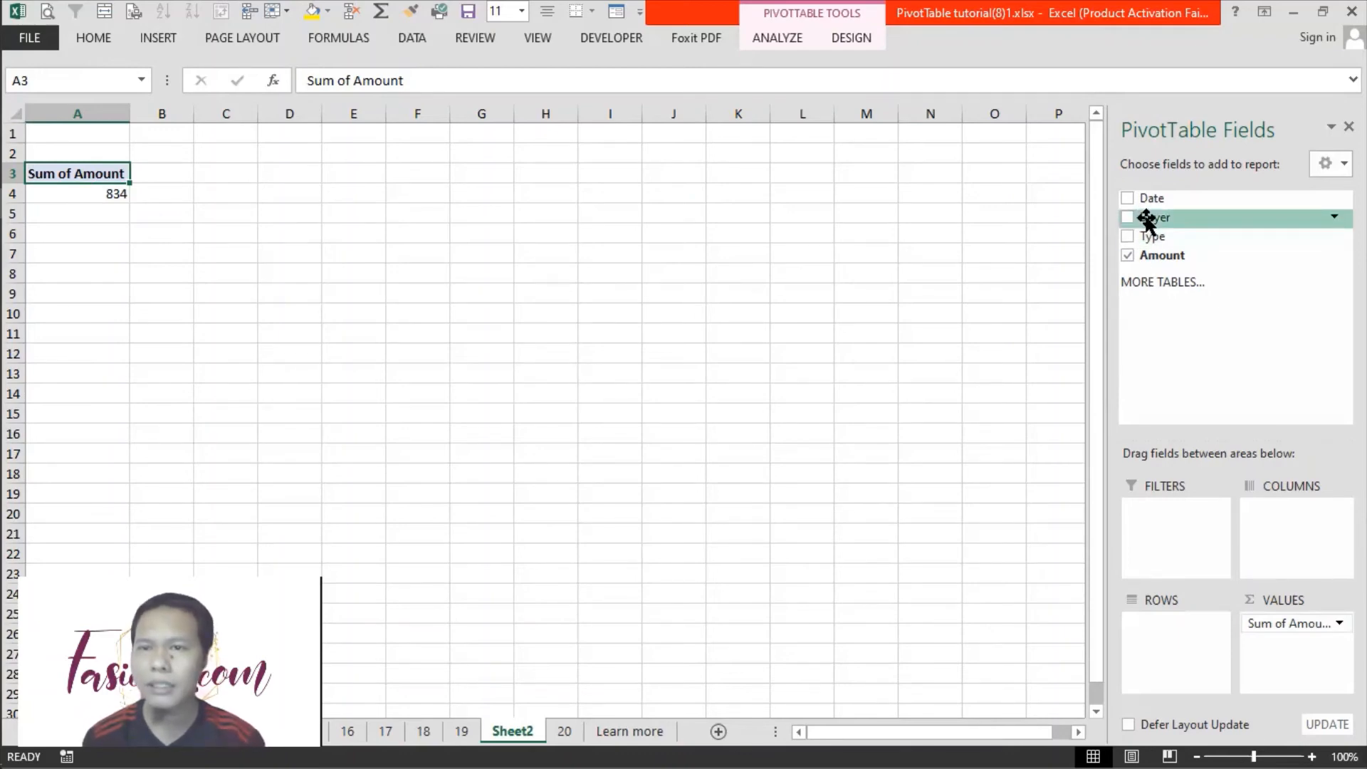
left_click_drag(1147, 221, 1175, 633)
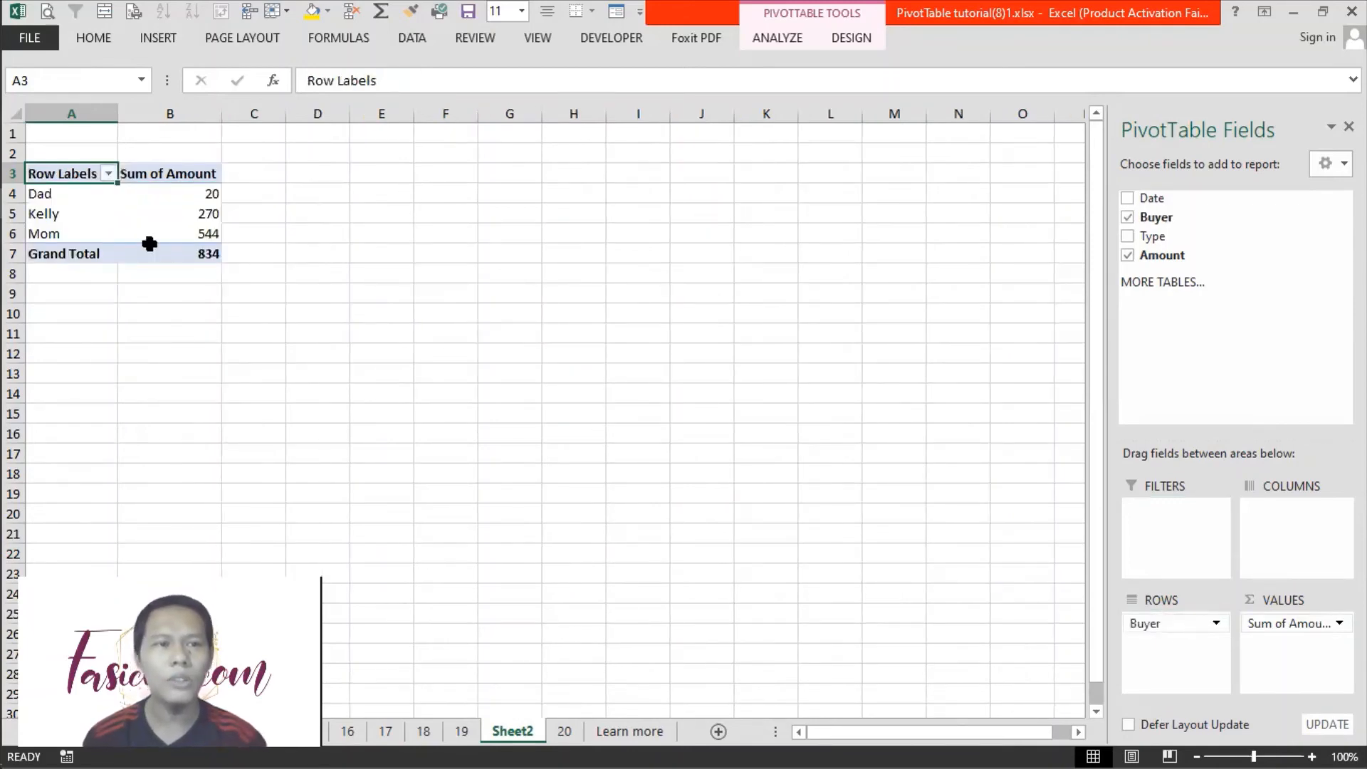
Add the Type field to the PivotTable's Columns area to break the amounts down by expense type.
left_click(77, 193)
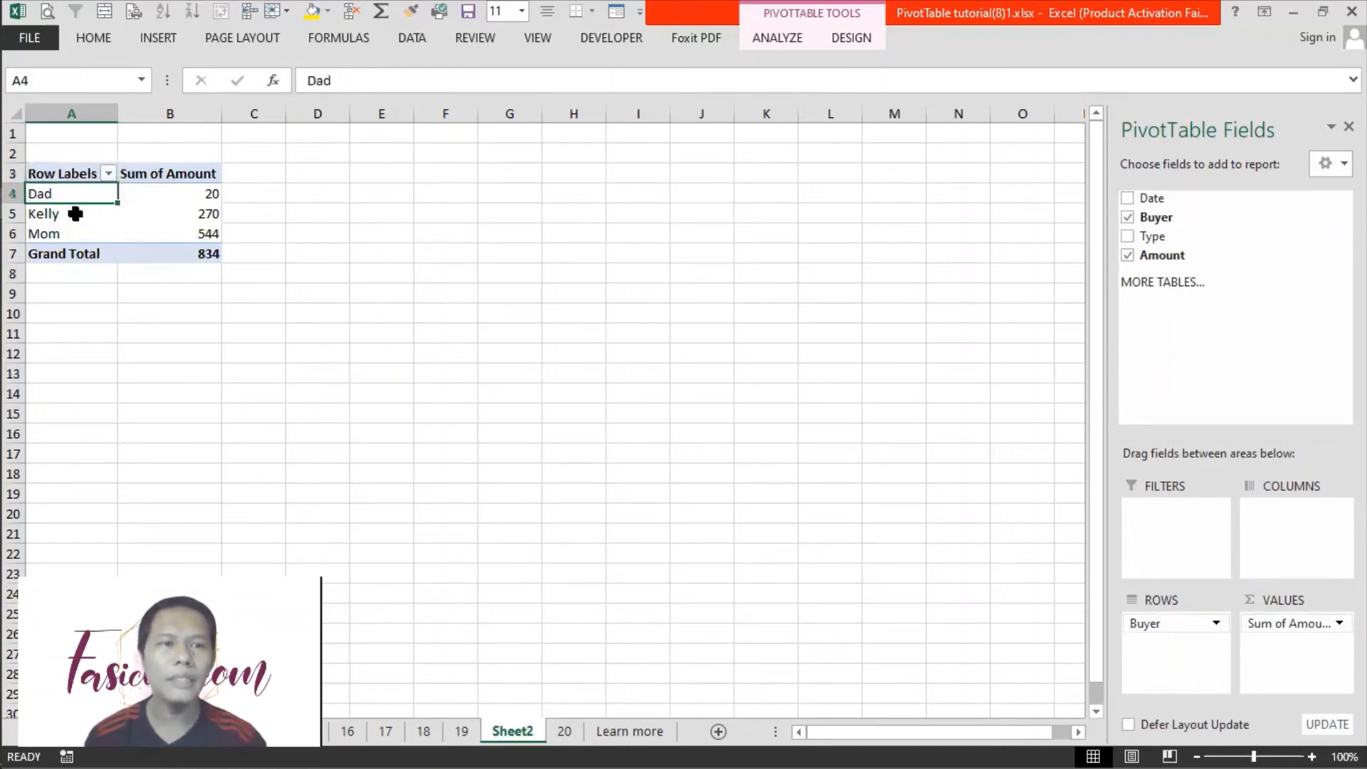
left_click(76, 233)
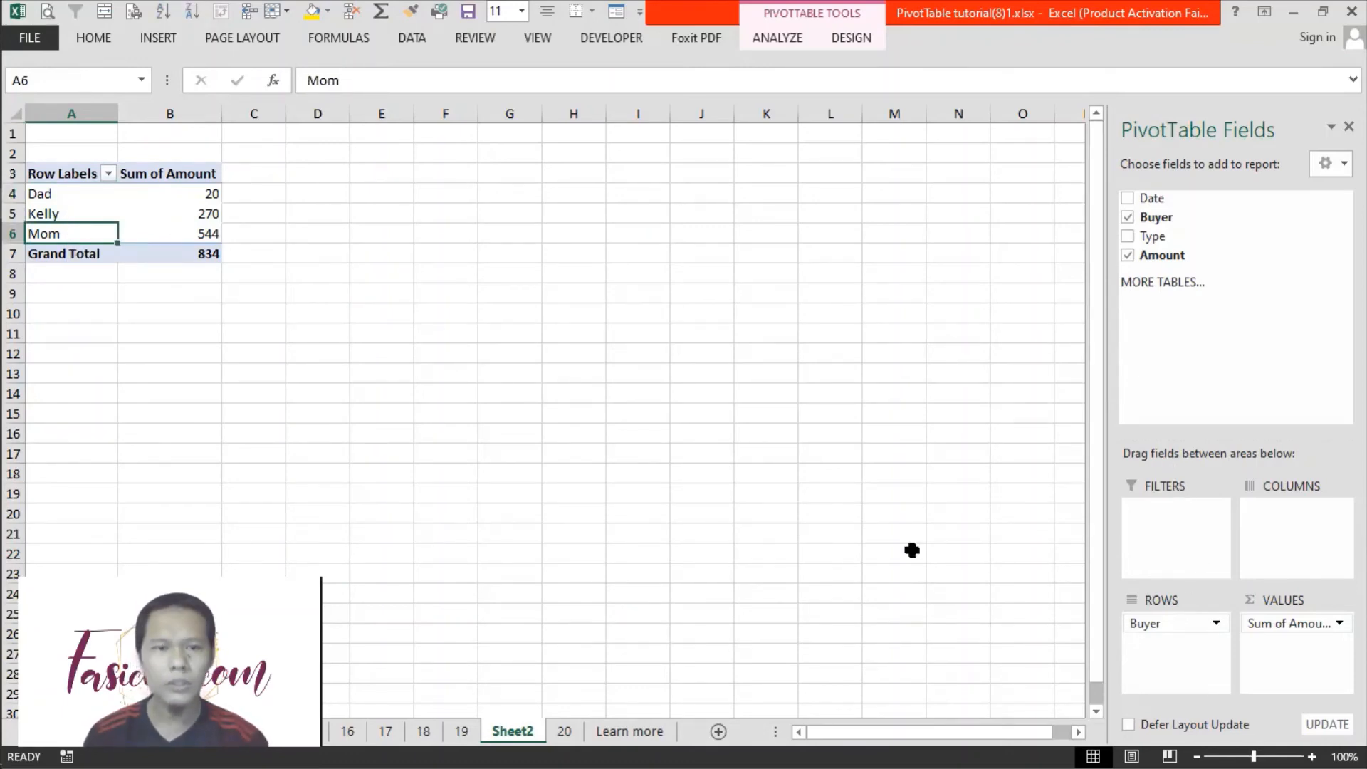
left_click(84, 175)
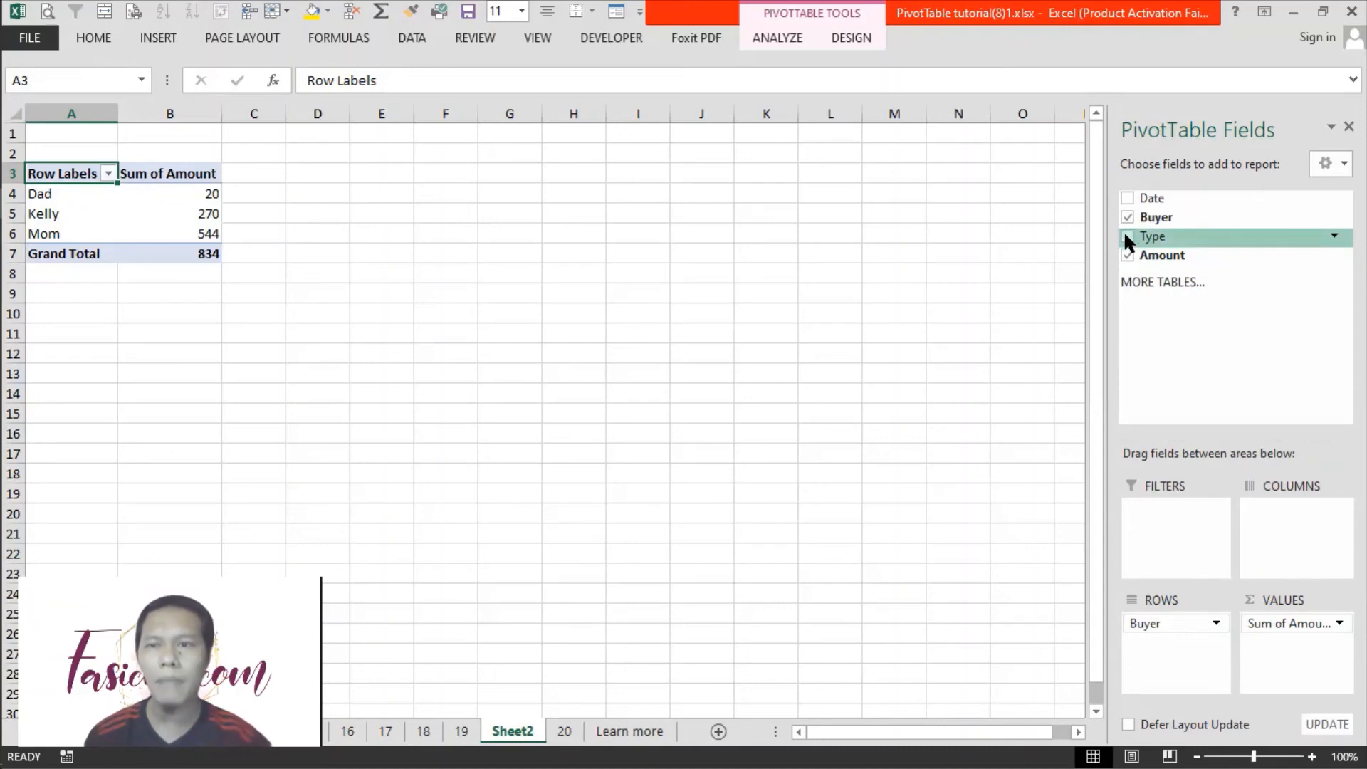
left_click_drag(1124, 235, 1307, 543)
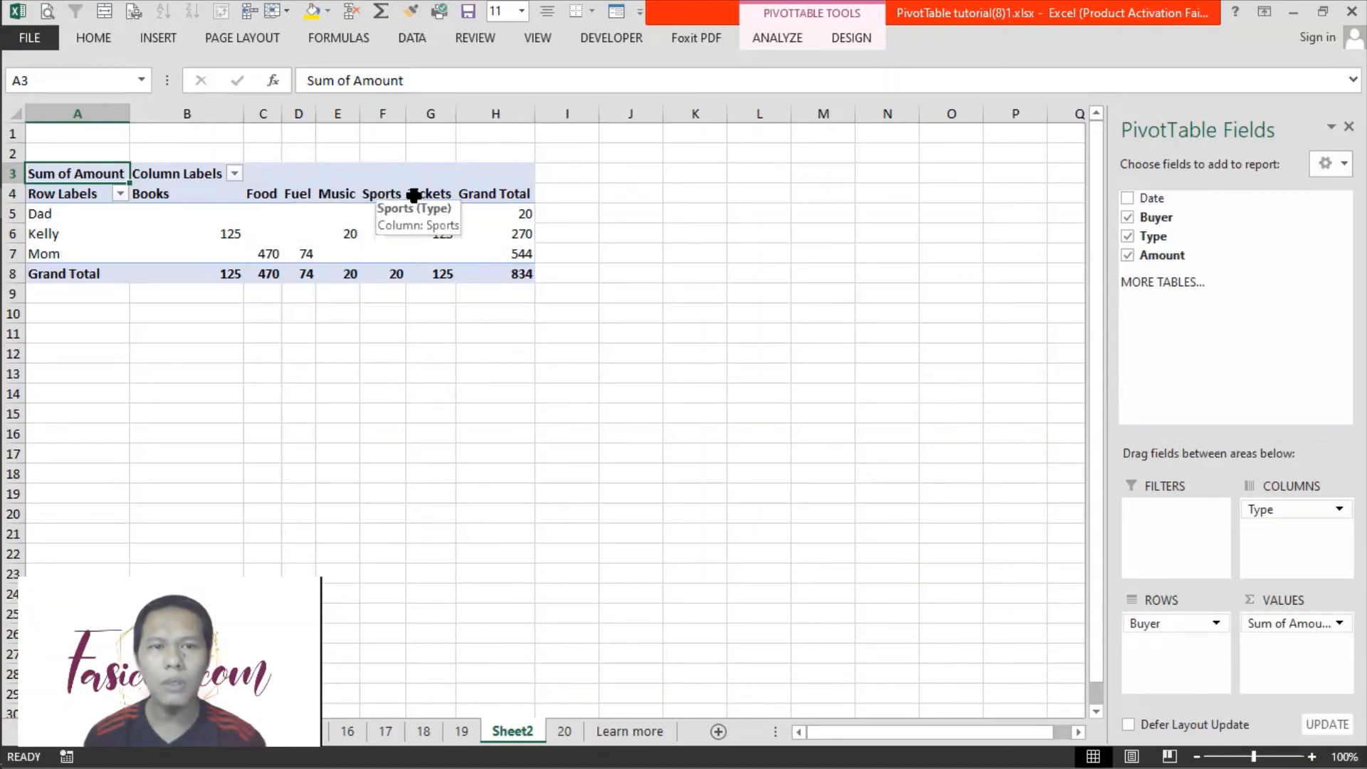
left_click_drag(453, 197, 219, 208)
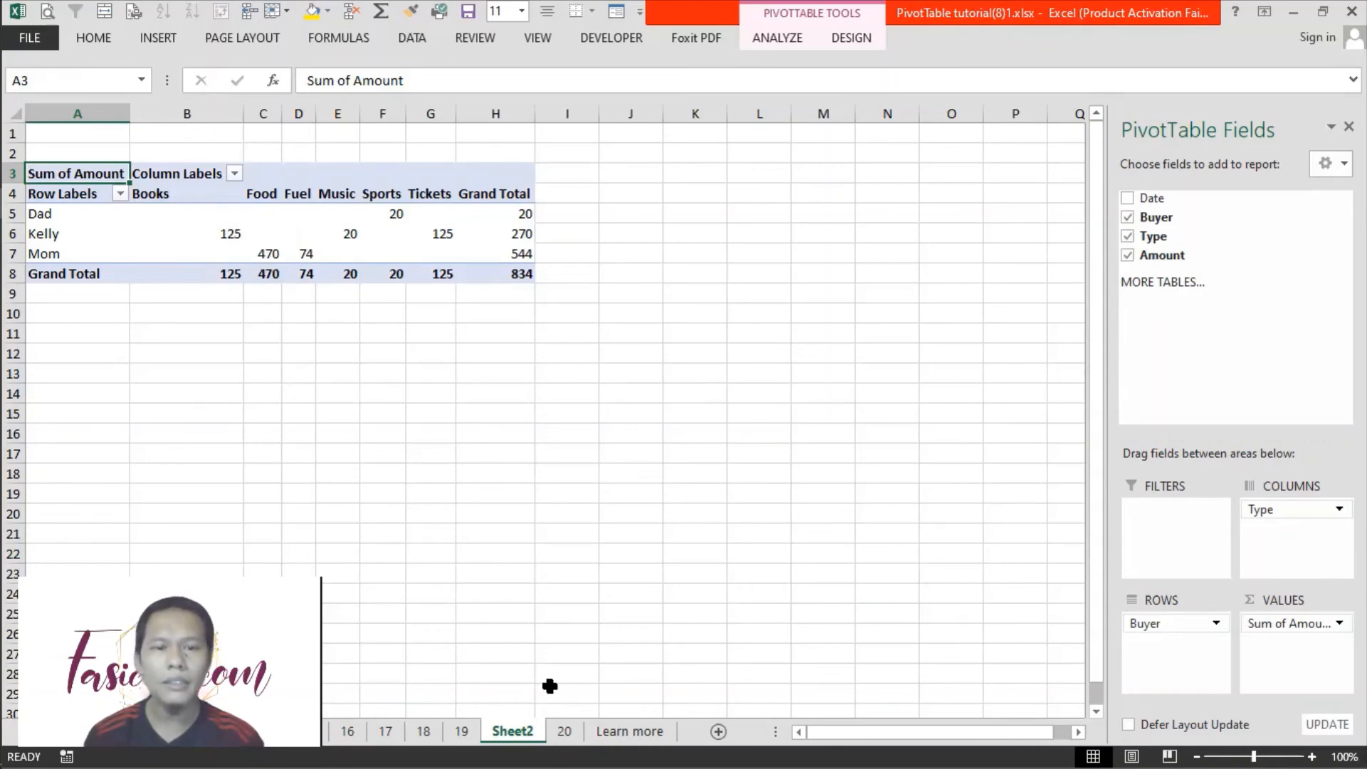
Swap the PivotTable's row and column fields, placing Type in Rows and Buyer in Columns.
left_click(564, 732)
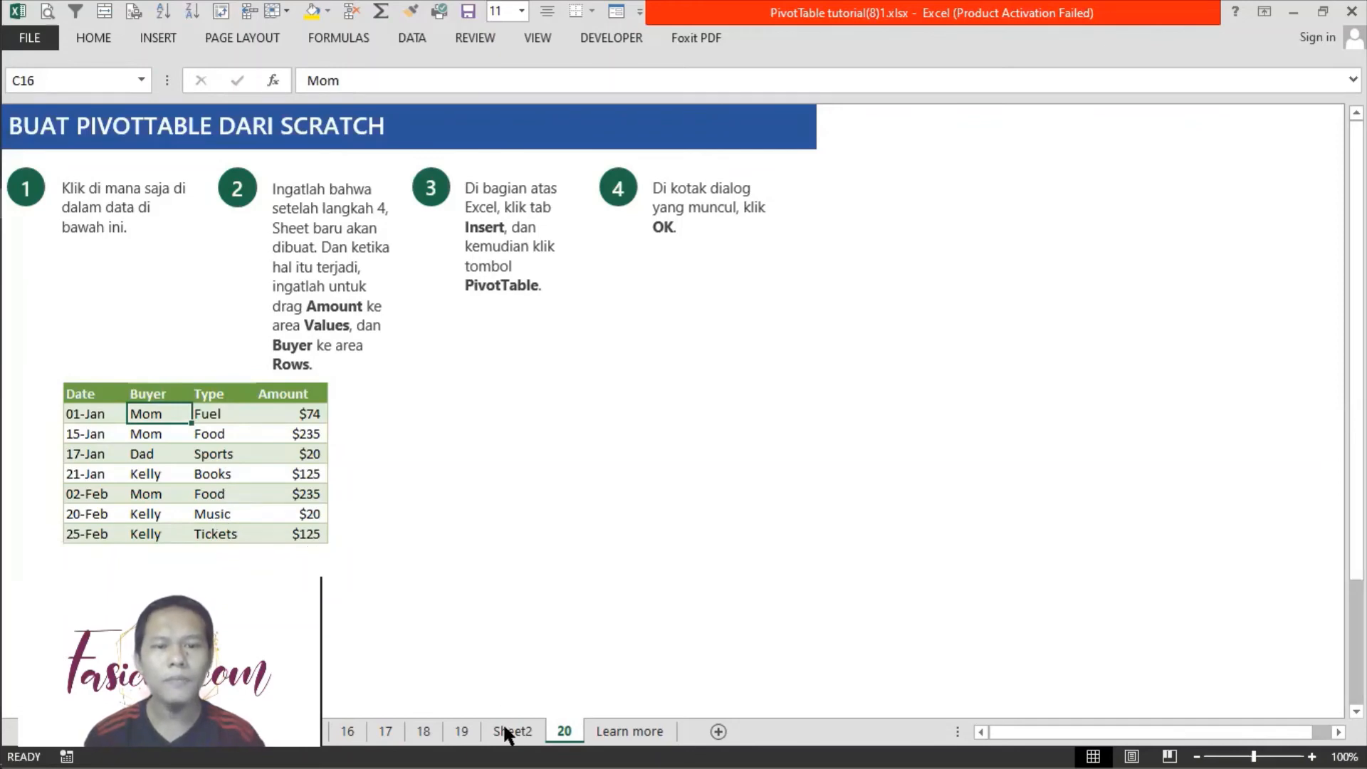
key("ctrl+Page_Up")
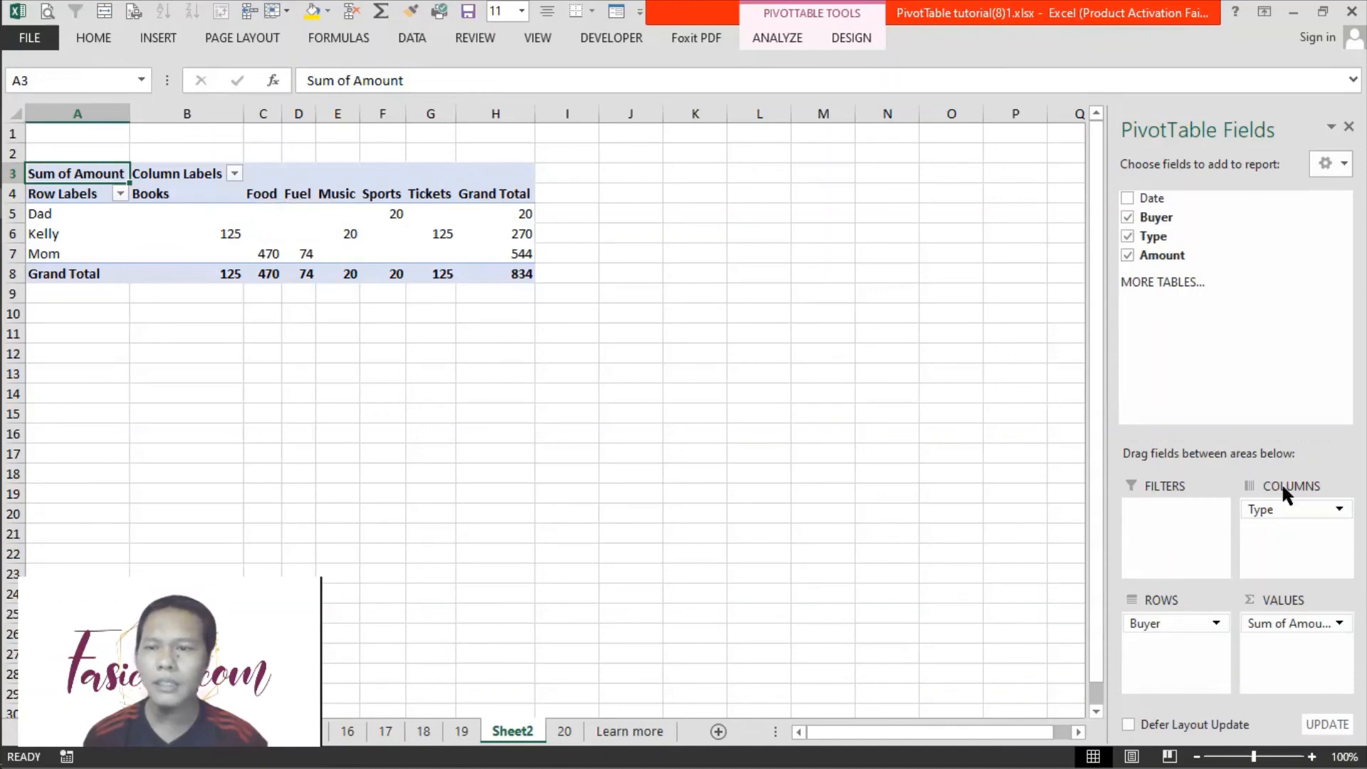
left_click_drag(1275, 512, 1297, 537)
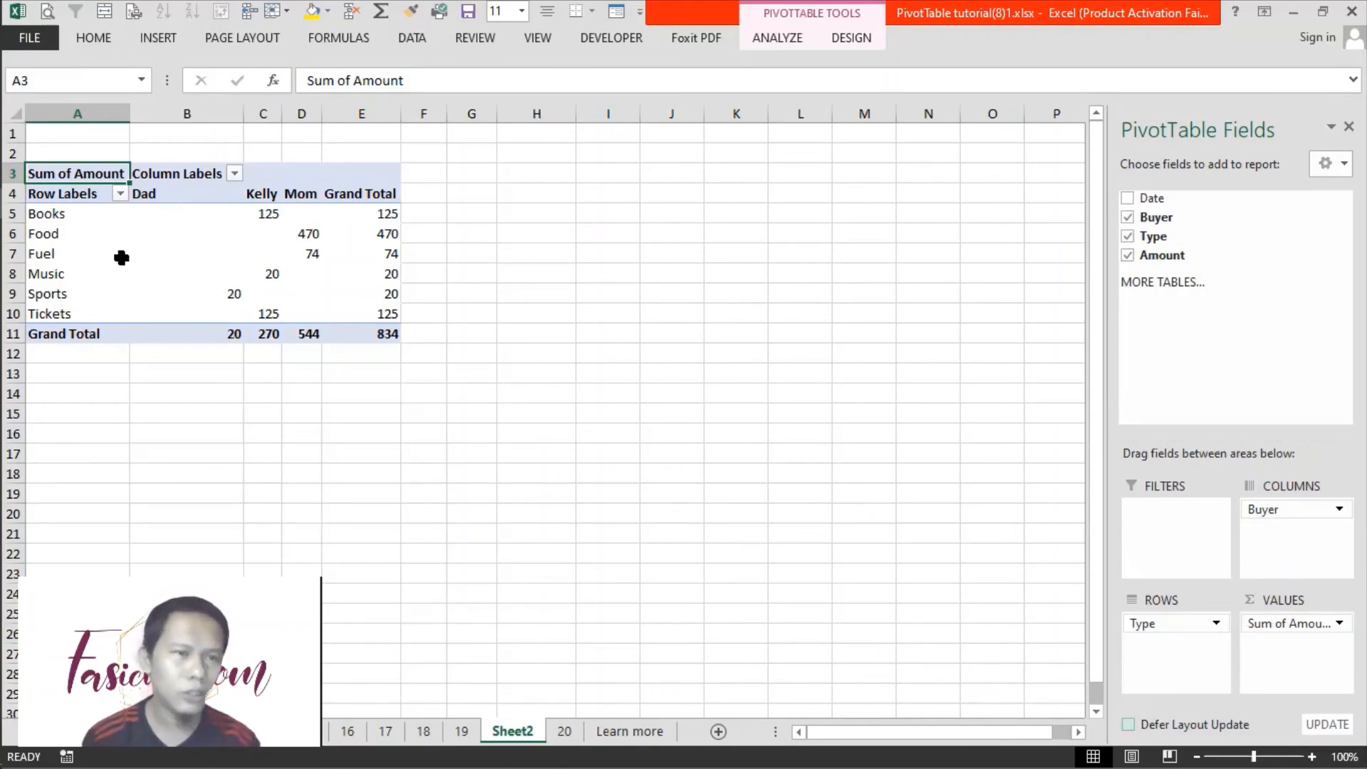
Filter the PivotTable's row labels to show only the Food, Fuel and Music types.
left_click(120, 193)
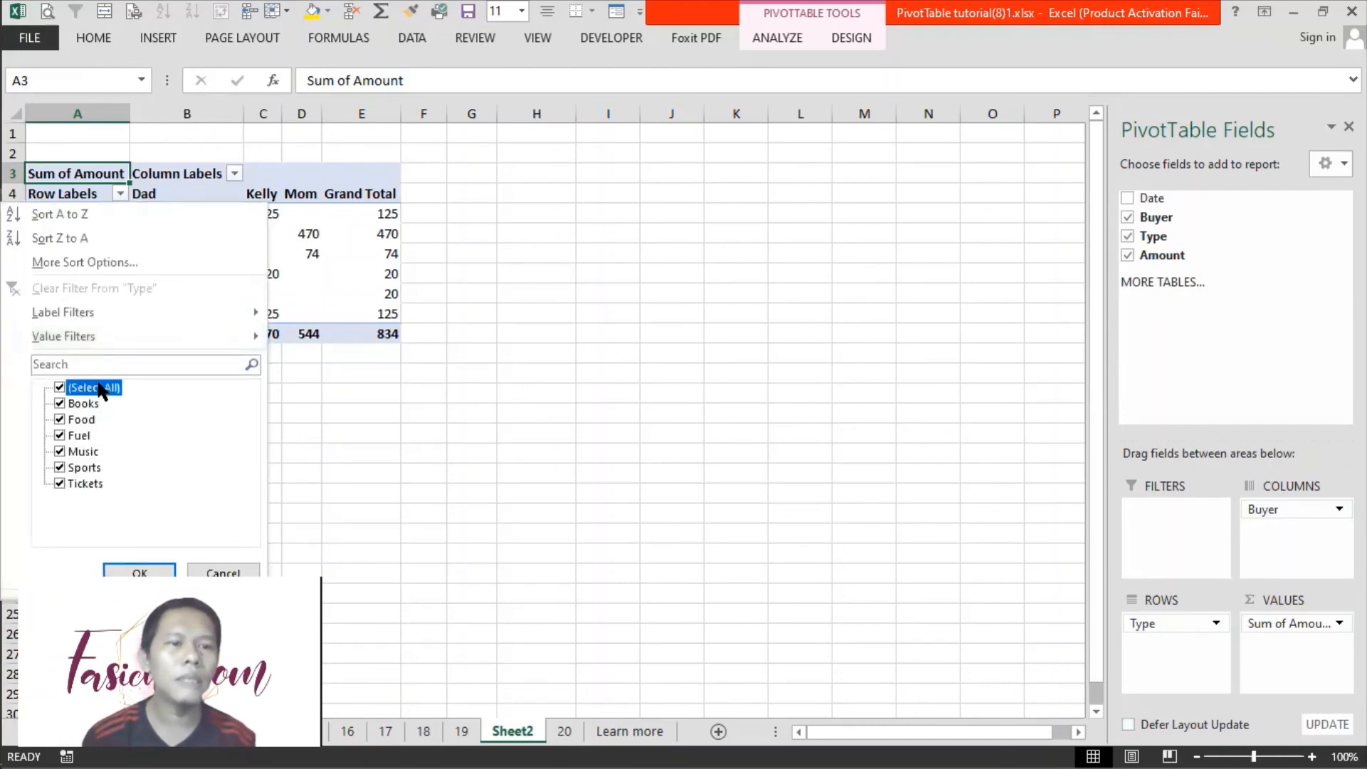
left_click(60, 387)
left_click(60, 419)
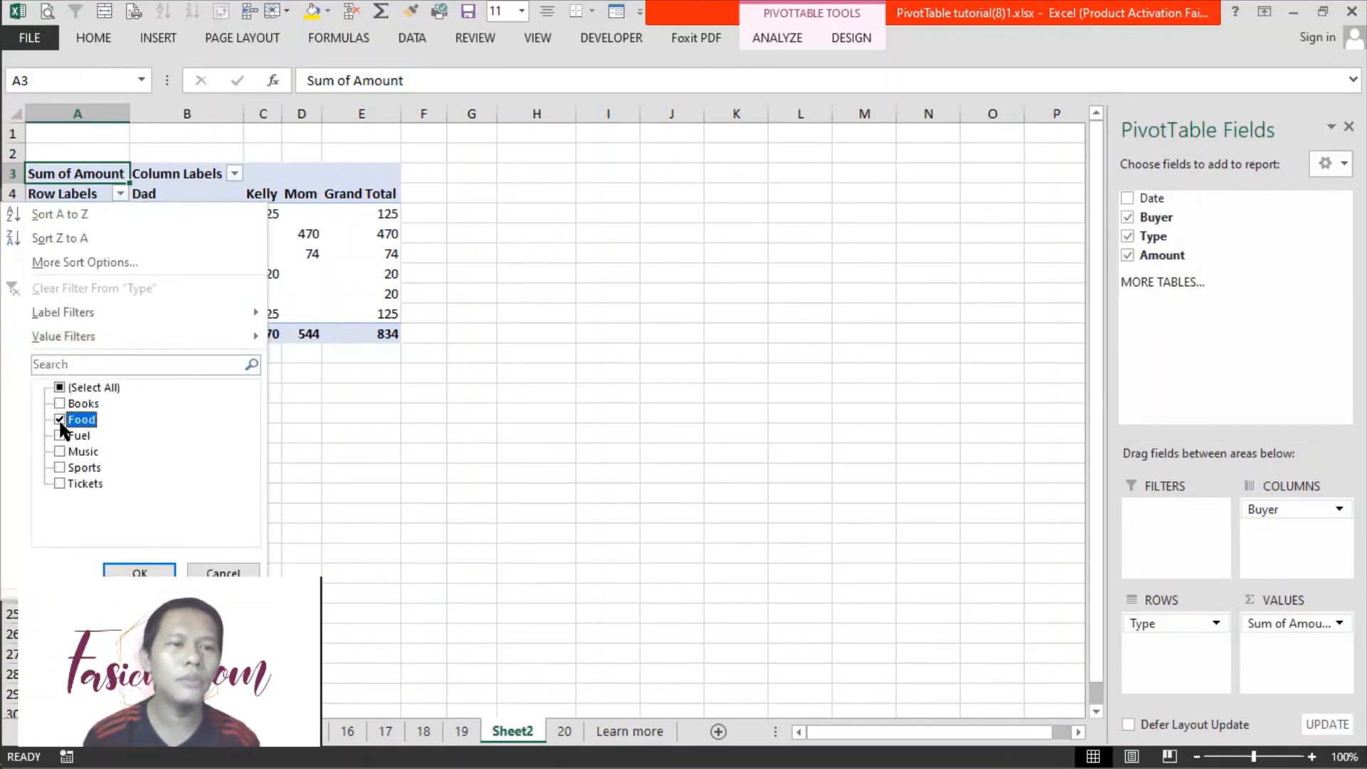
left_click(59, 435)
left_click(60, 451)
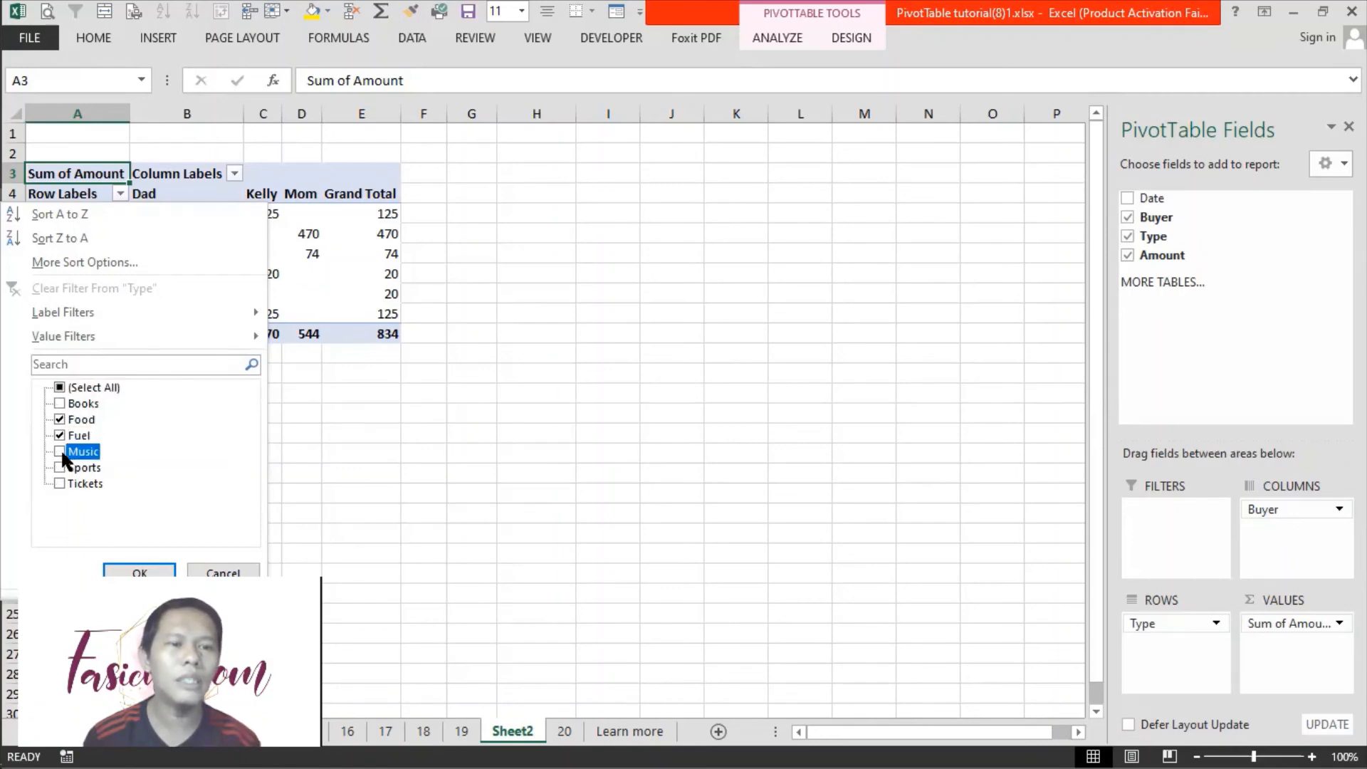
left_click(141, 573)
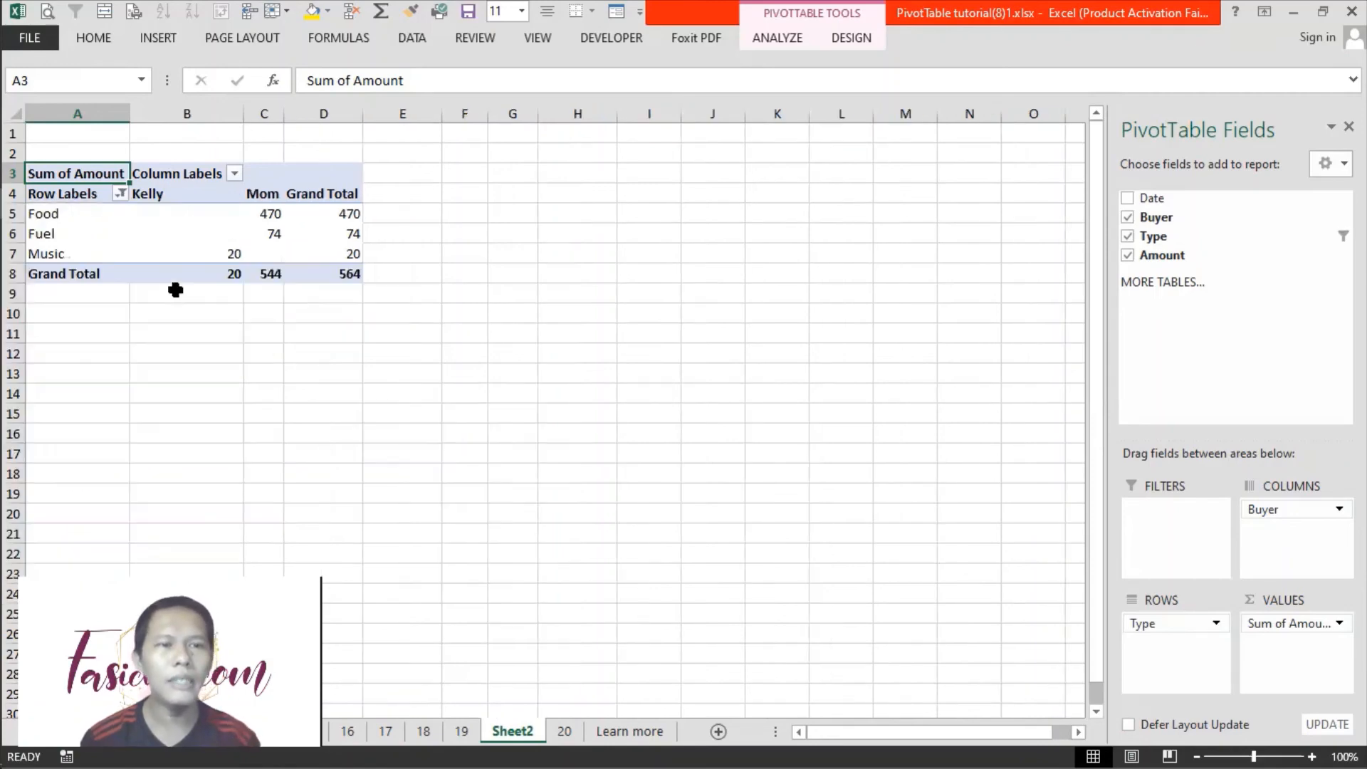
left_click(194, 228)
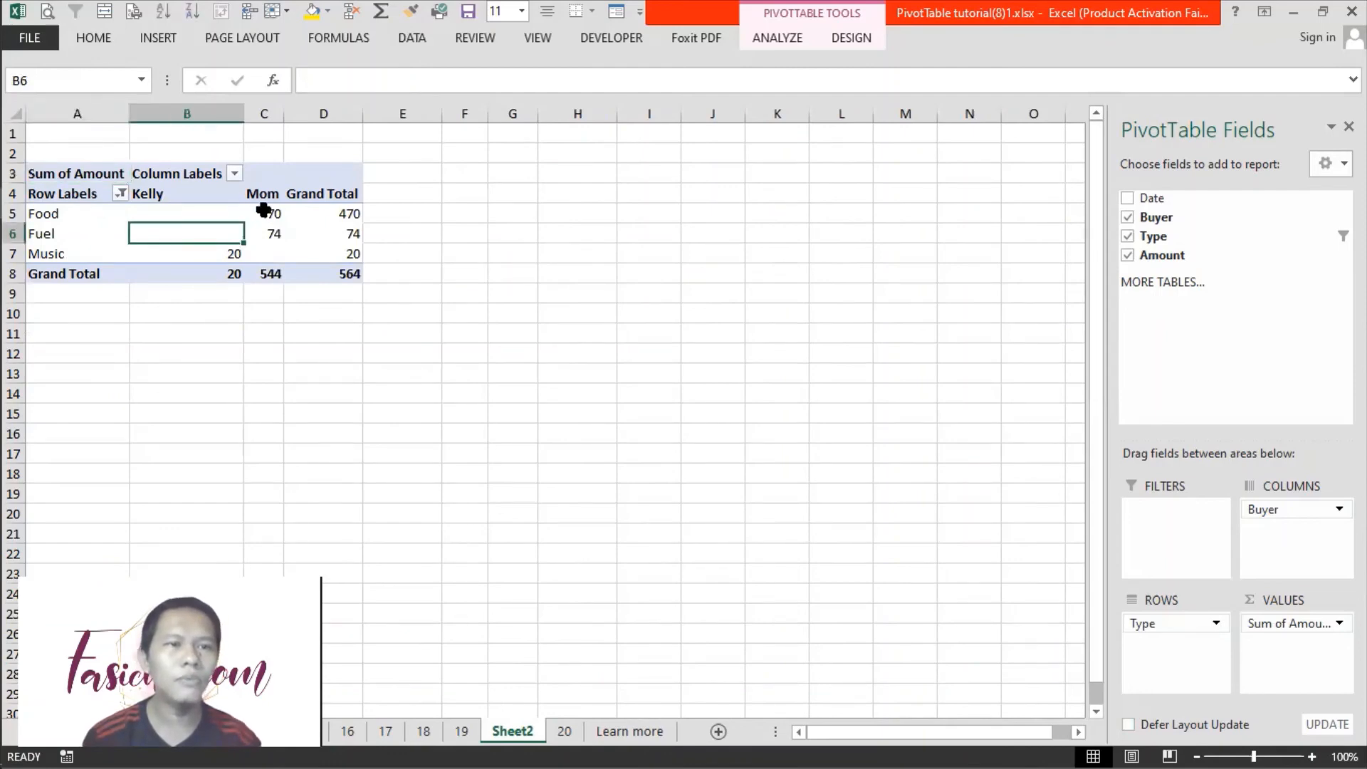
left_click(264, 211)
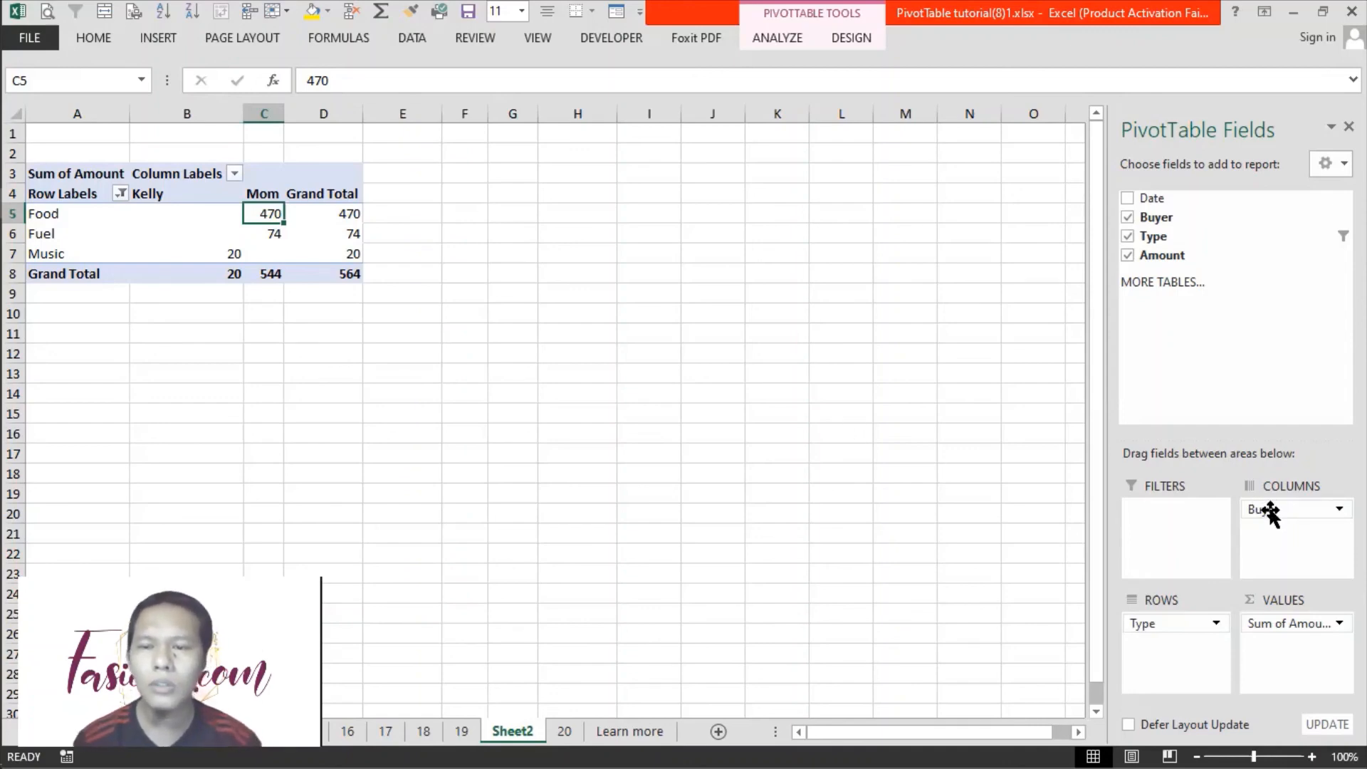
Move Buyer into the Rows area above Type and clear the filter from the Type field.
left_click_drag(1270, 511, 1184, 643)
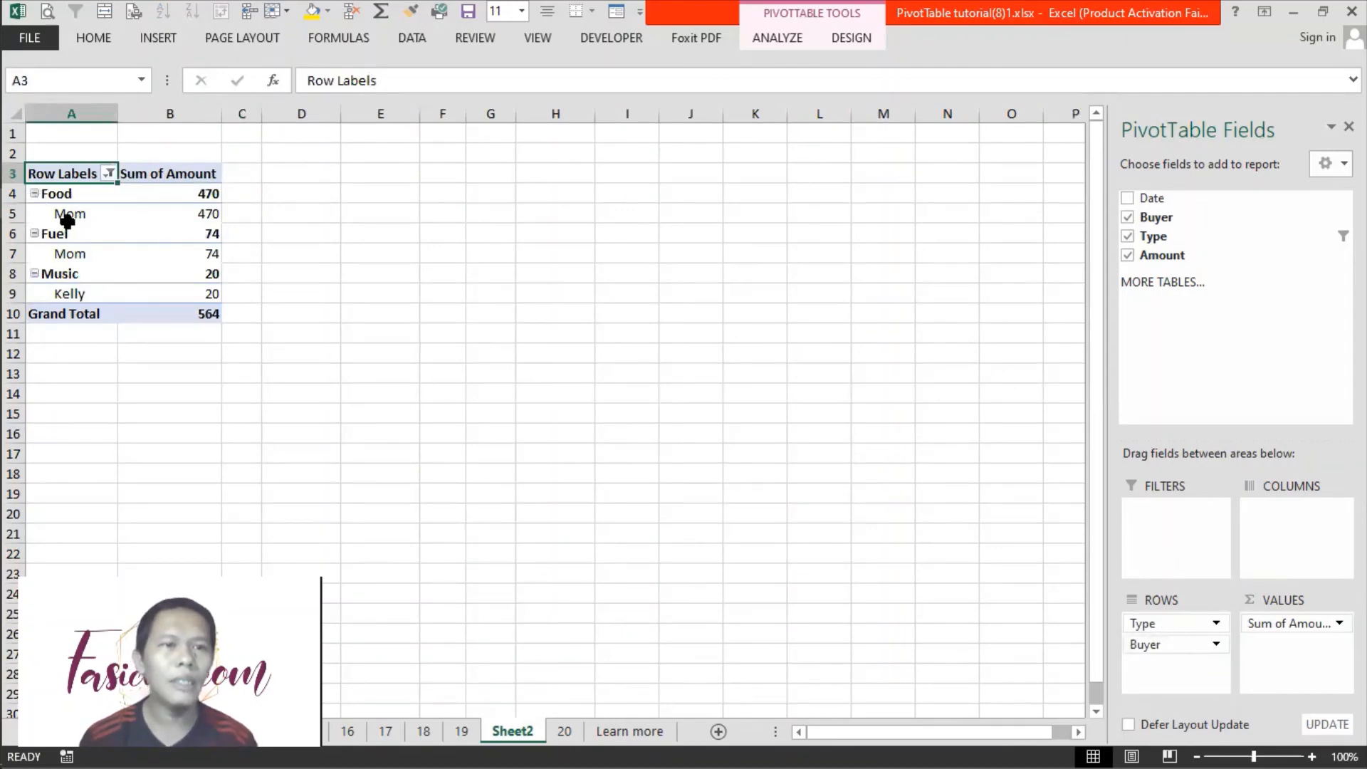
left_click(110, 171)
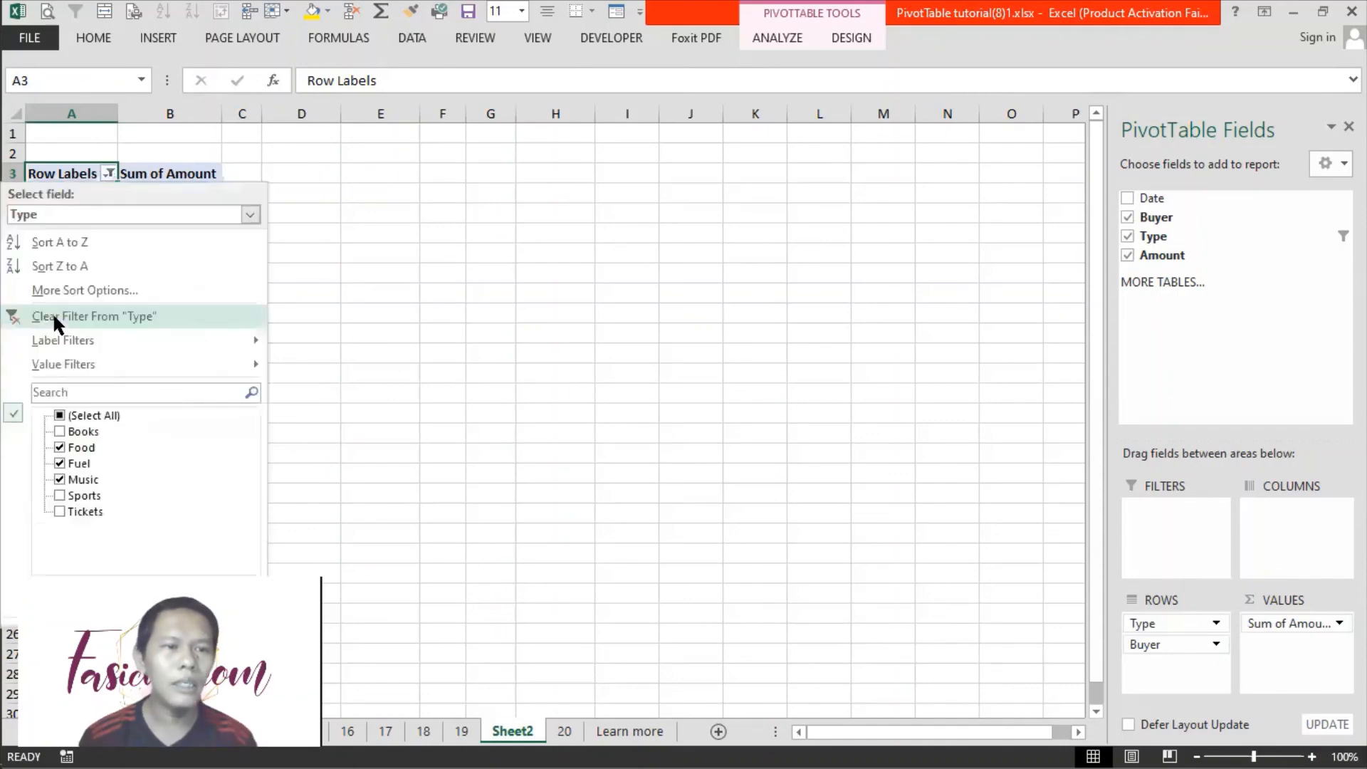
left_click(47, 316)
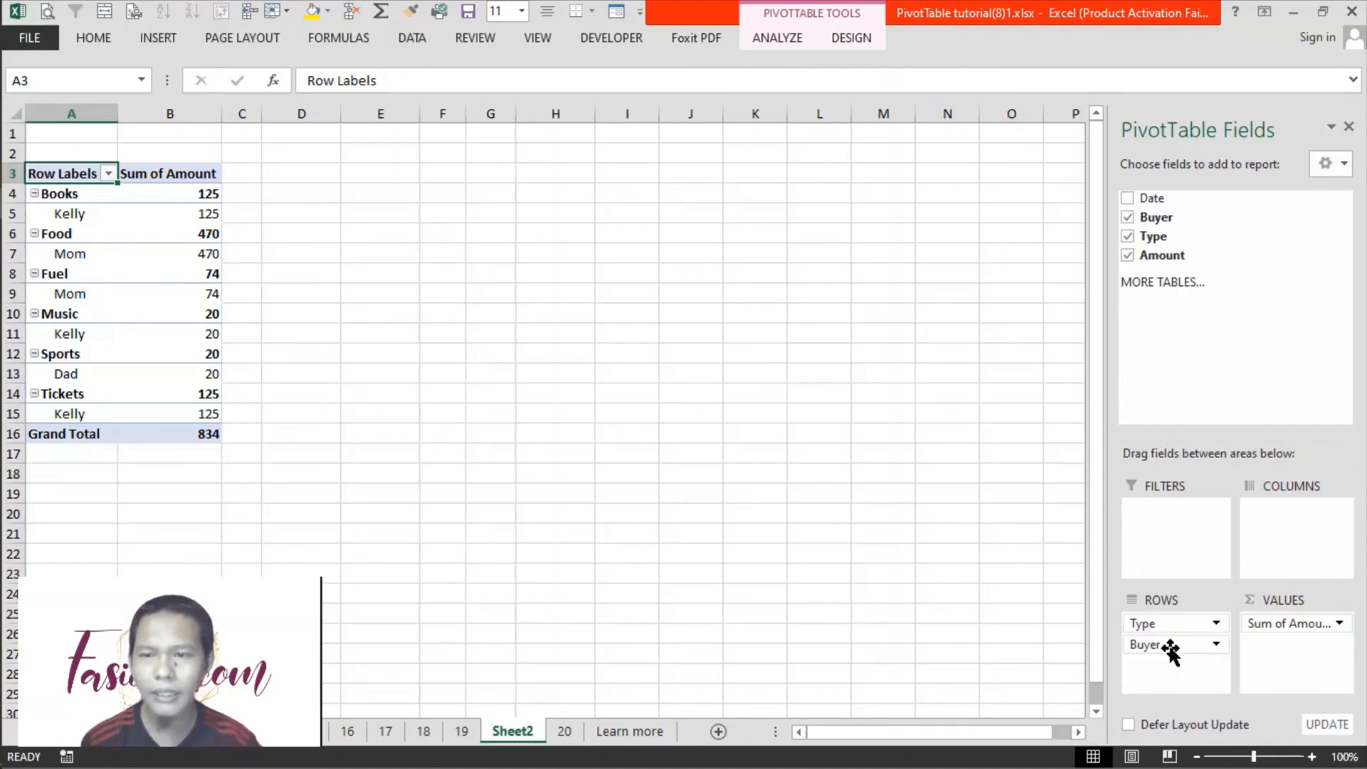
left_click_drag(1170, 648, 1170, 623)
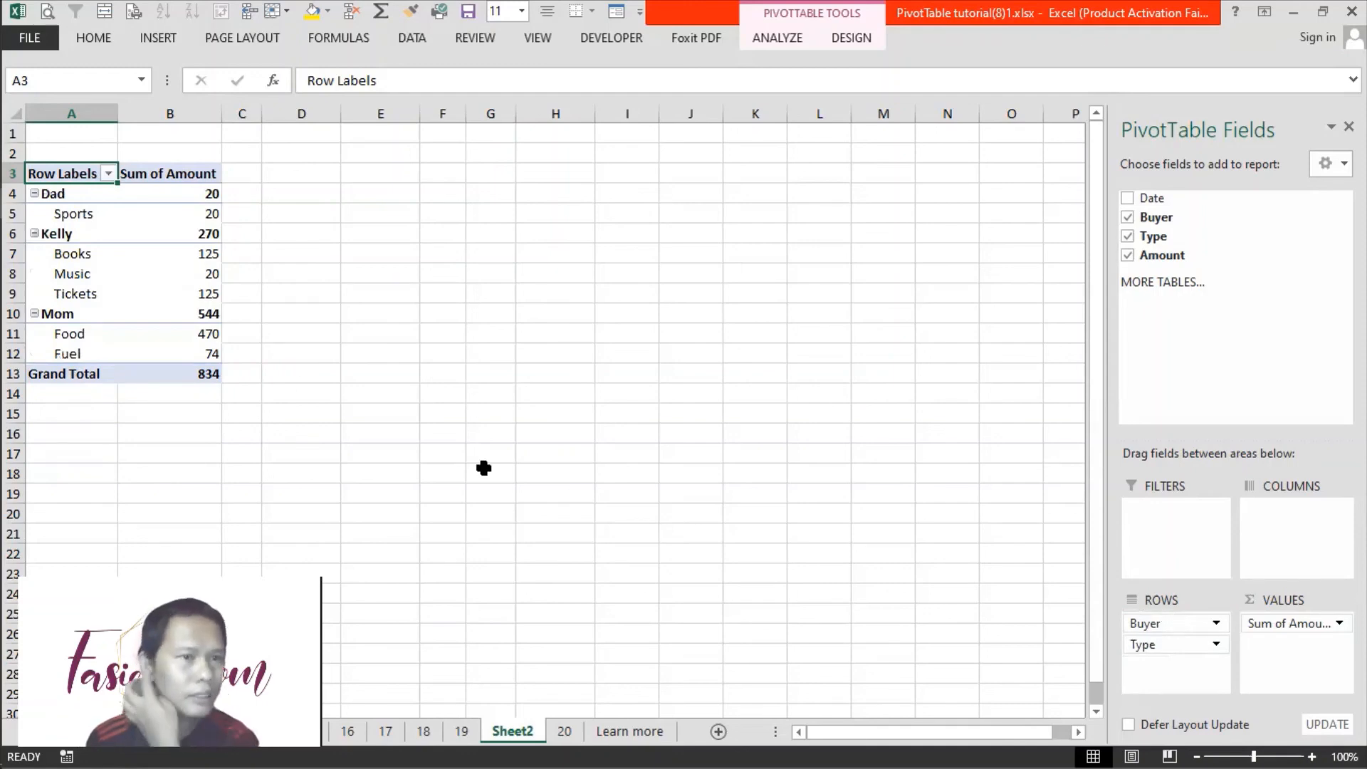
Examine the PivotTable's amounts for each buyer and expense type, including the buyer subtotals and the grand total.
left_click(74, 256)
left_click(95, 295)
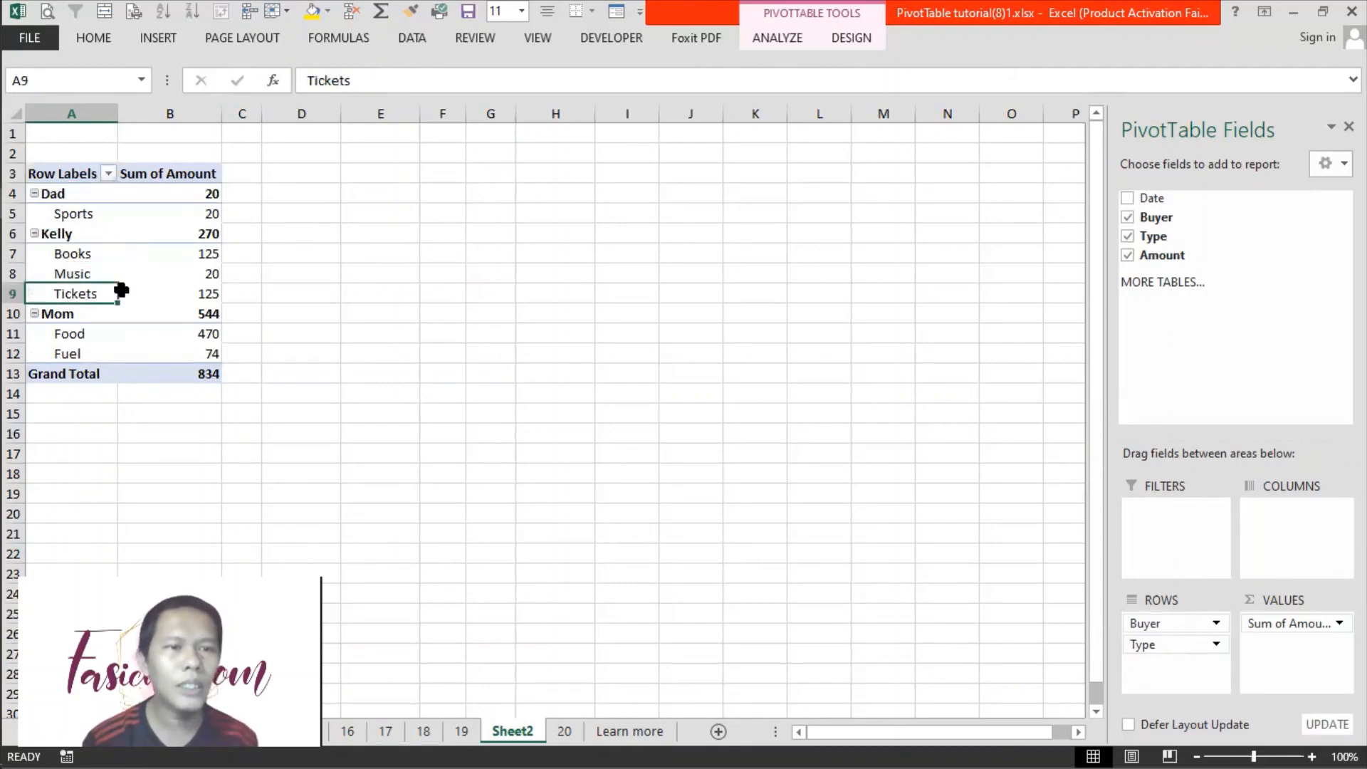
left_click(213, 231)
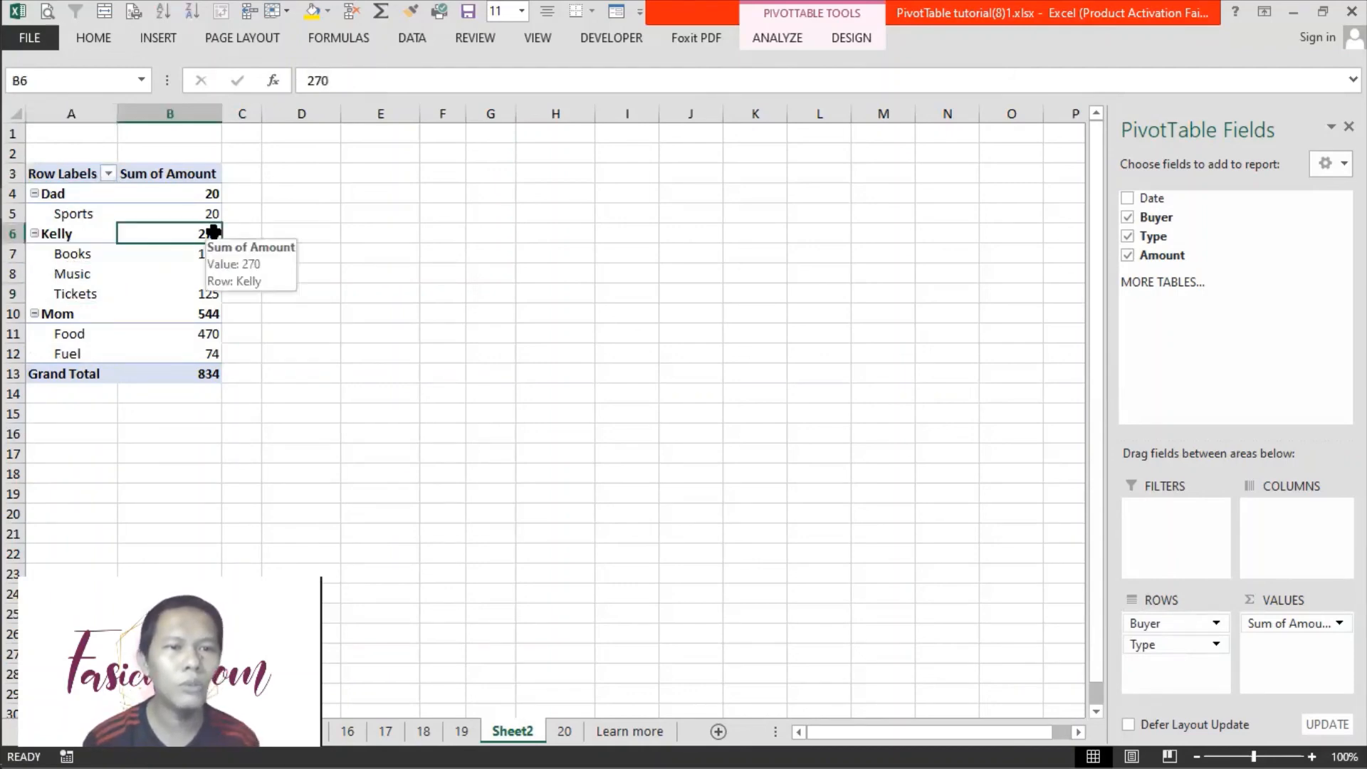
left_click(61, 312)
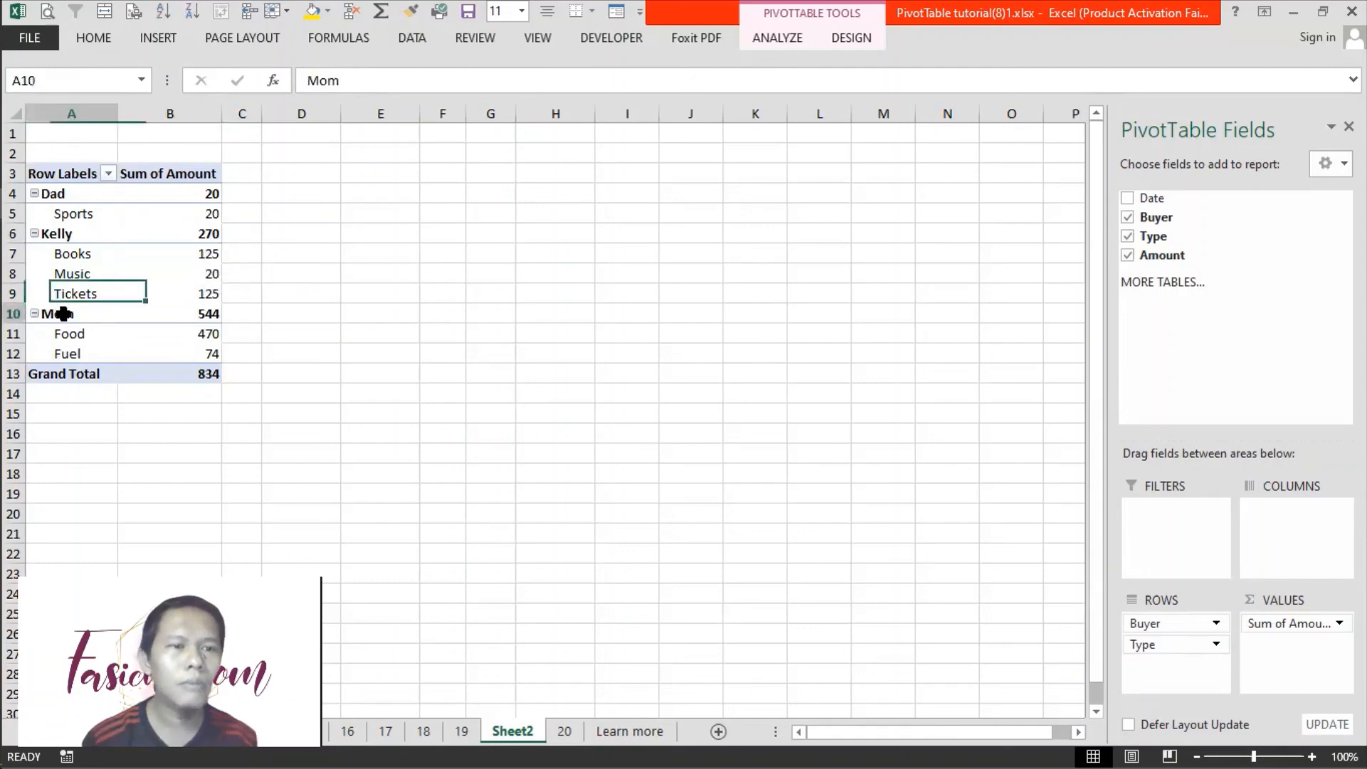
left_click(206, 334)
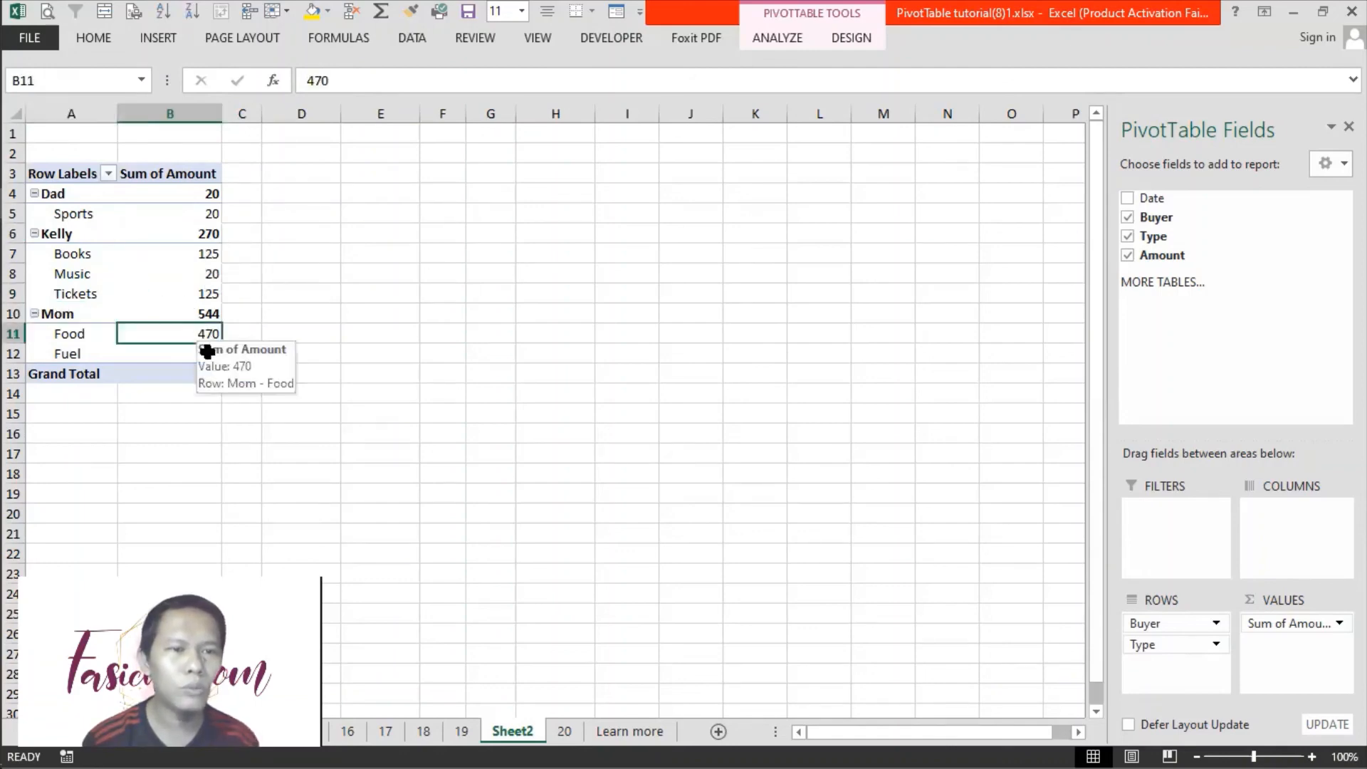
left_click(162, 350)
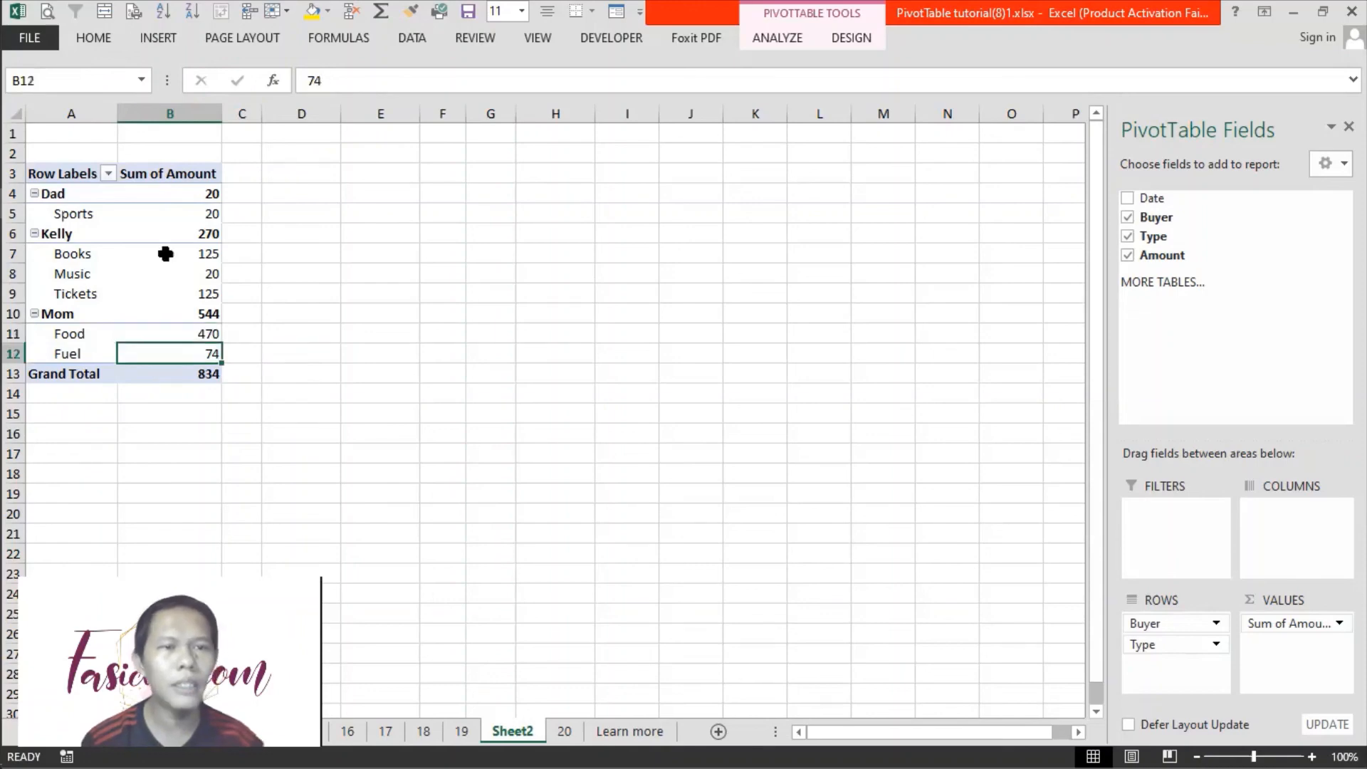
left_click(189, 376)
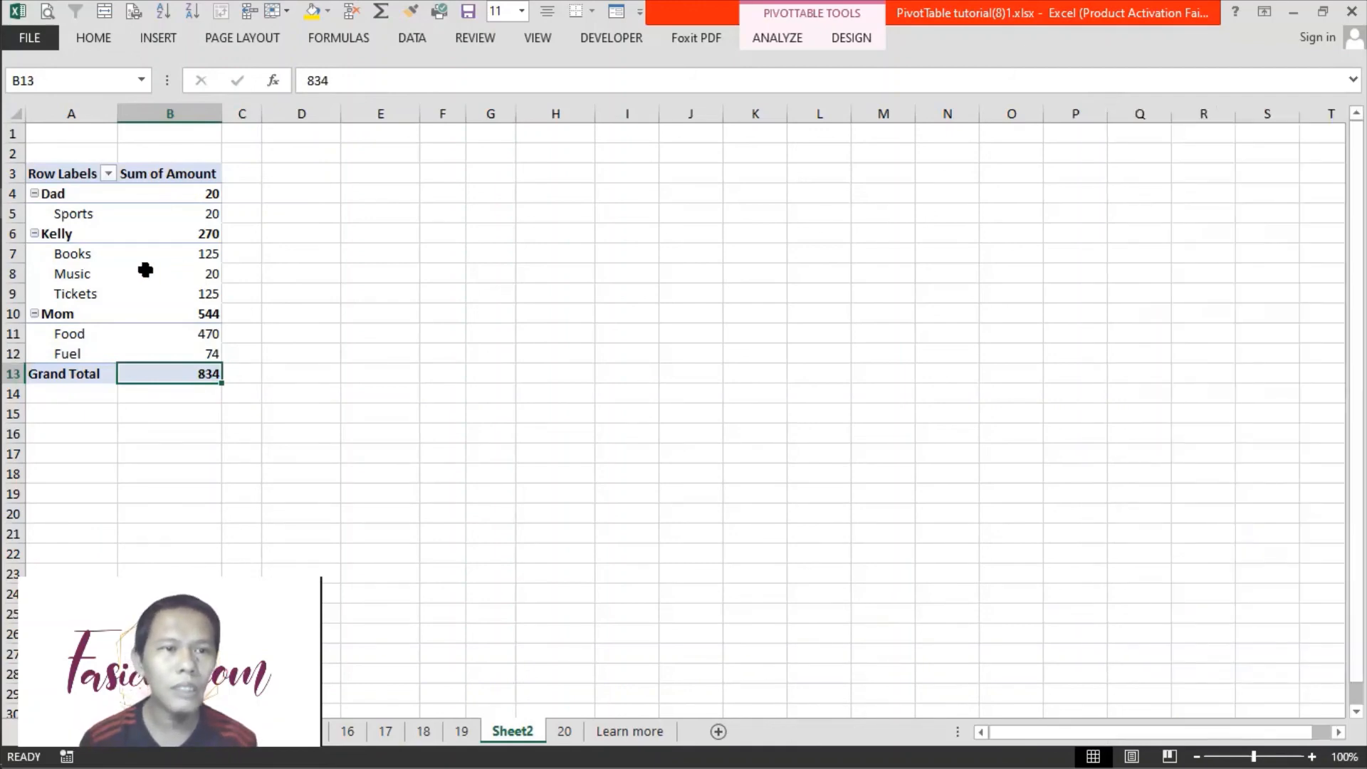
key("Up")
key("Up")
key("Up")
key("Up")
key("Up")
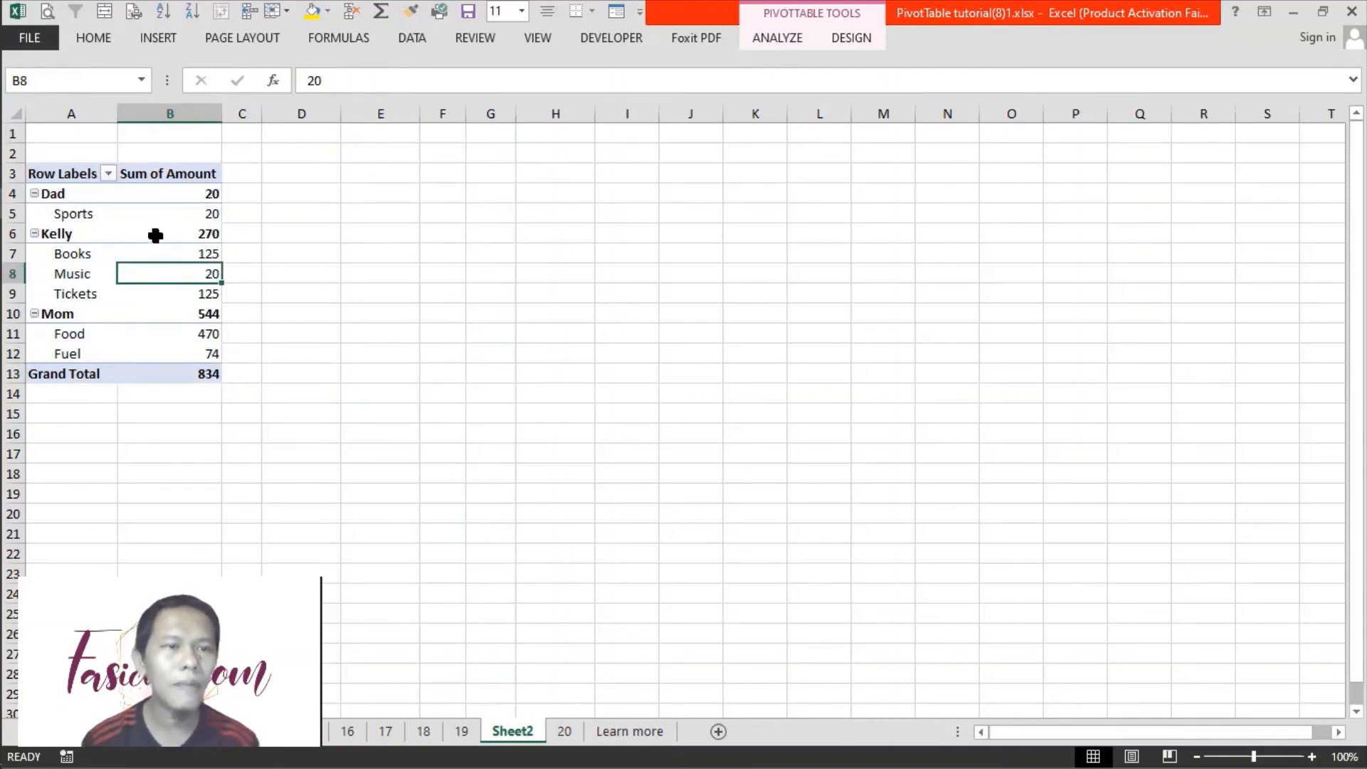
Bring back the PivotTable field list from a value cell inside the PivotTable.
left_click(155, 233)
right_click(155, 235)
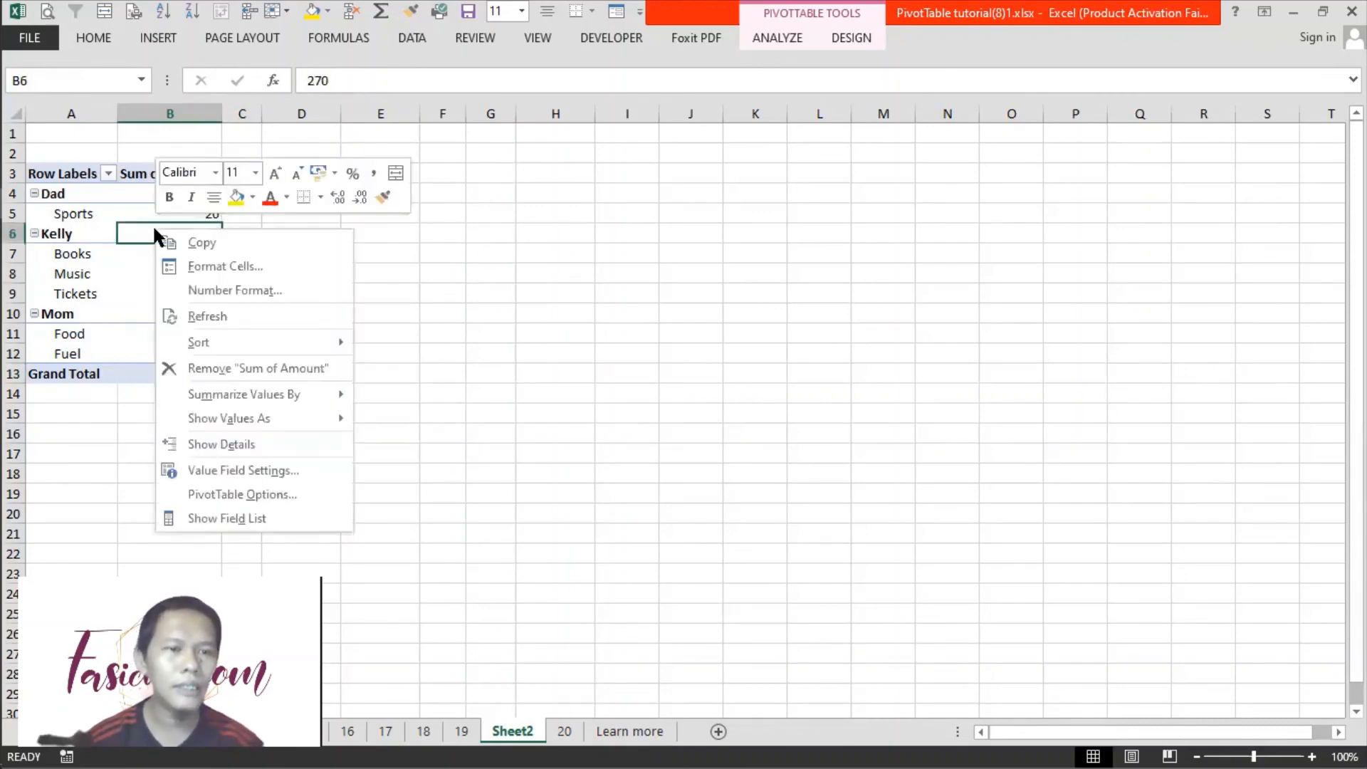
left_click(258, 517)
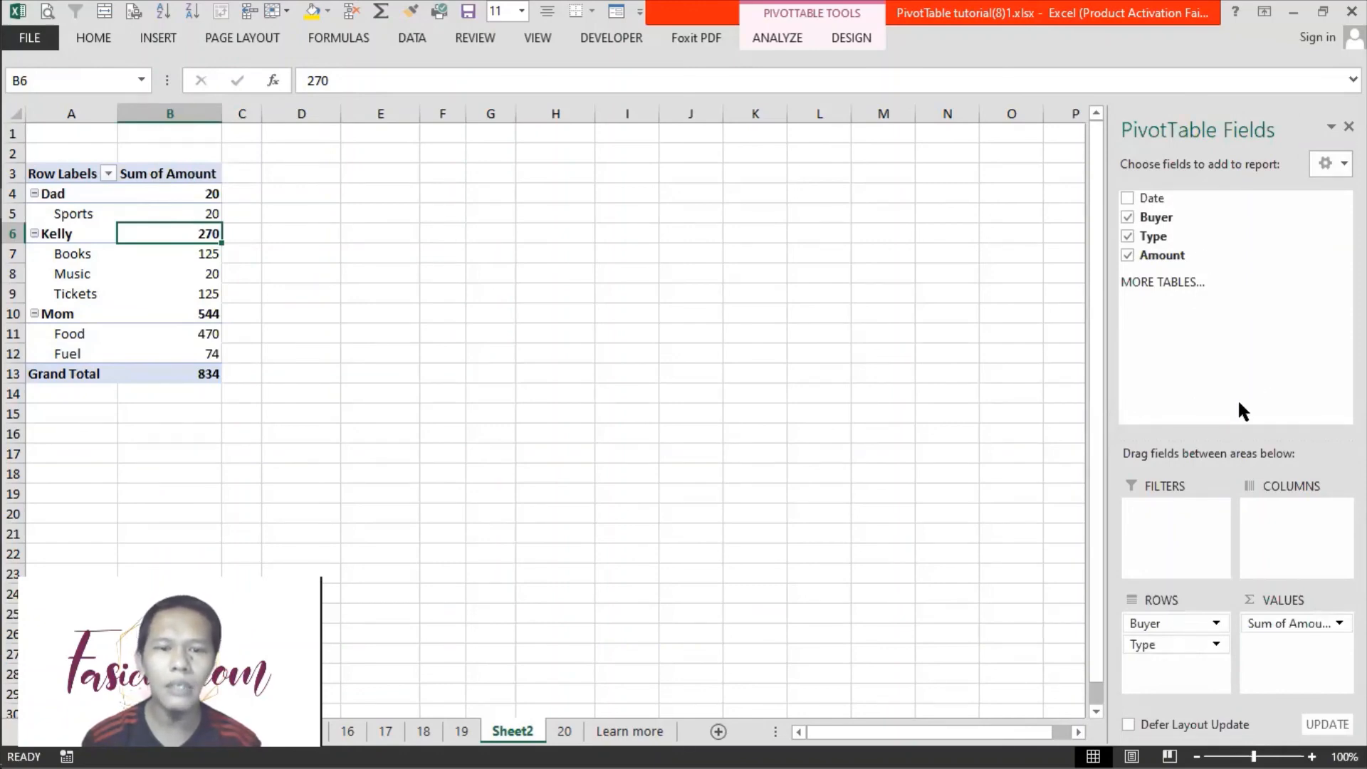
Look over the Learn more sheet and return to sheet 20 with the source expense data.
left_click(616, 725)
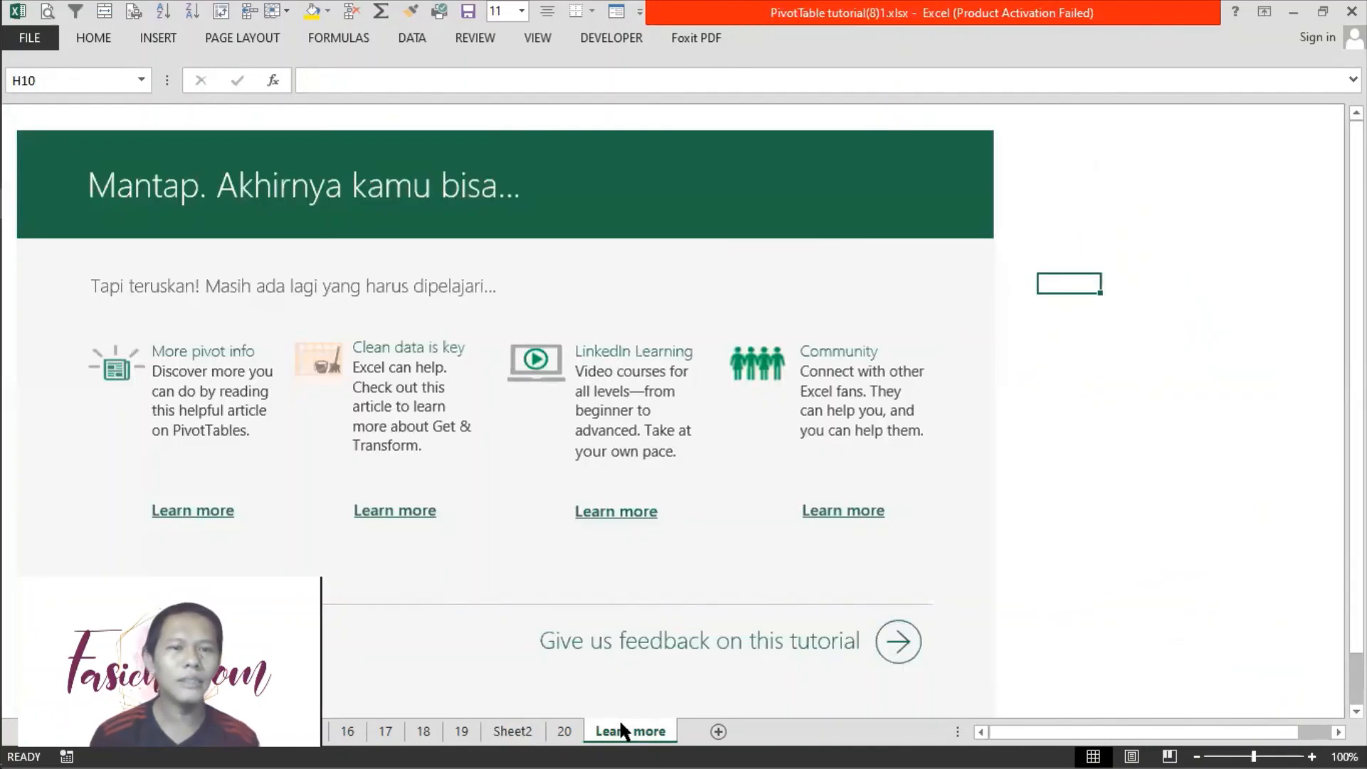
left_click(569, 738)
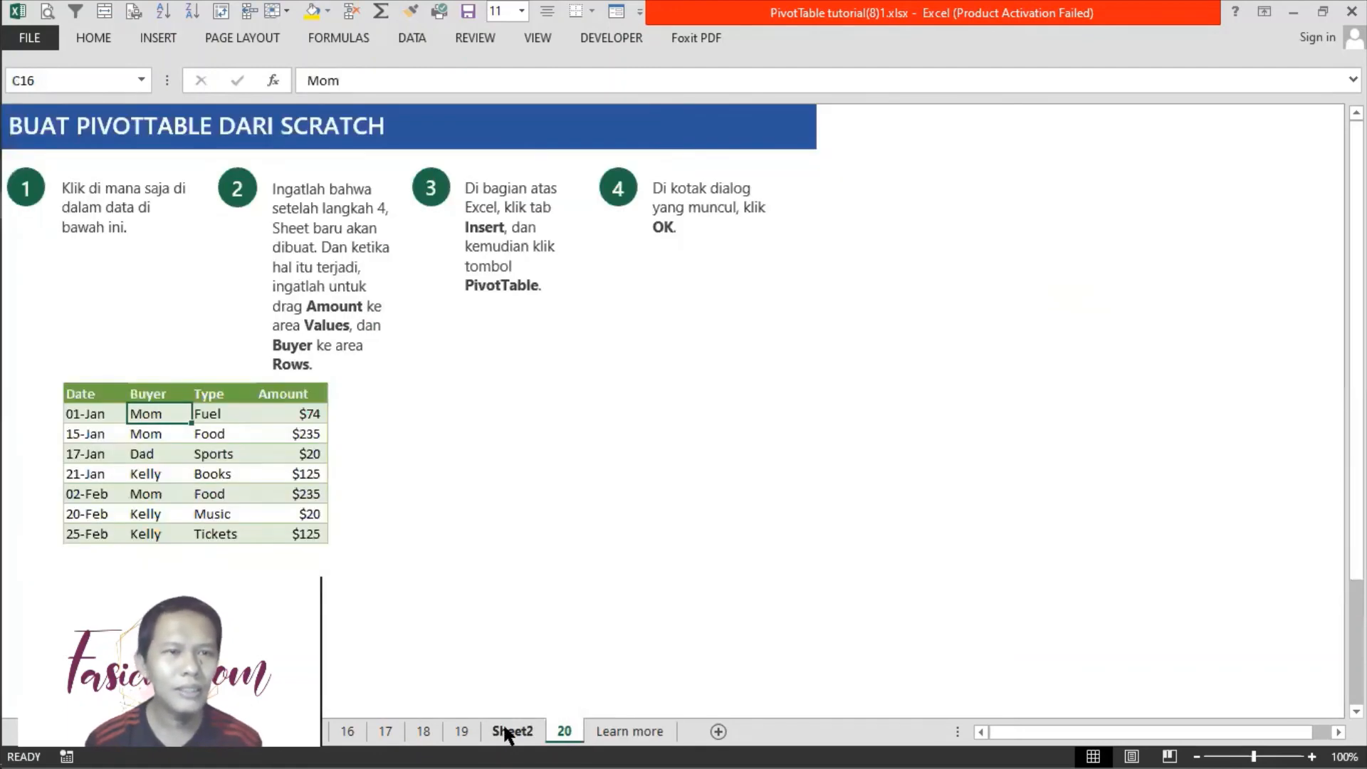